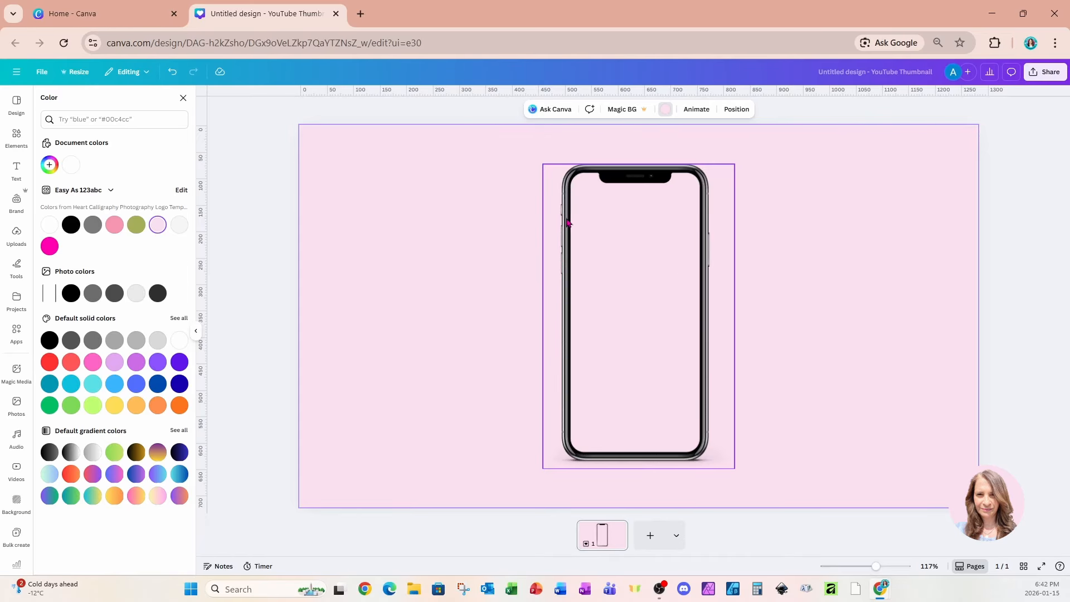
Add the recently used photo of the man stomping with his shoe sole forward to the page.
{"action": "left_click", "coordinate": [514, 253]}
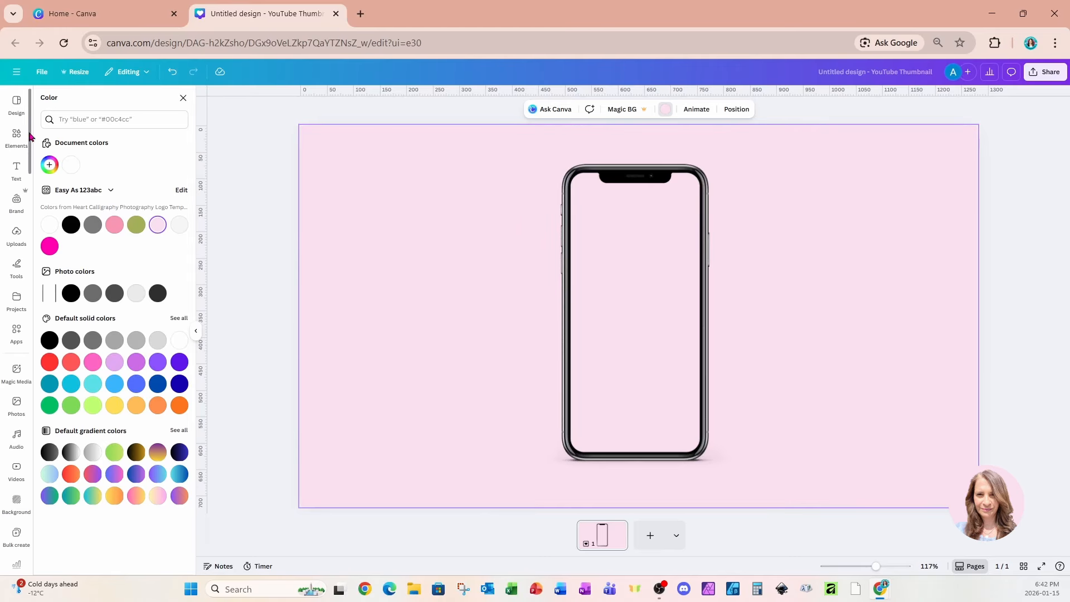
{"action": "left_click", "coordinate": [13, 136]}
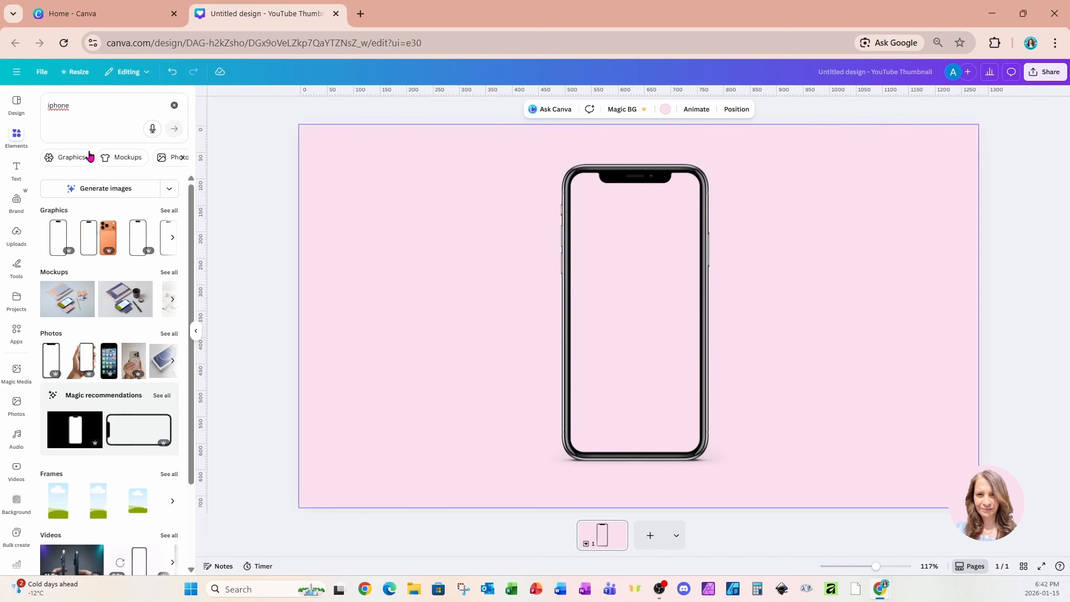
{"action": "left_click", "coordinate": [175, 105]}
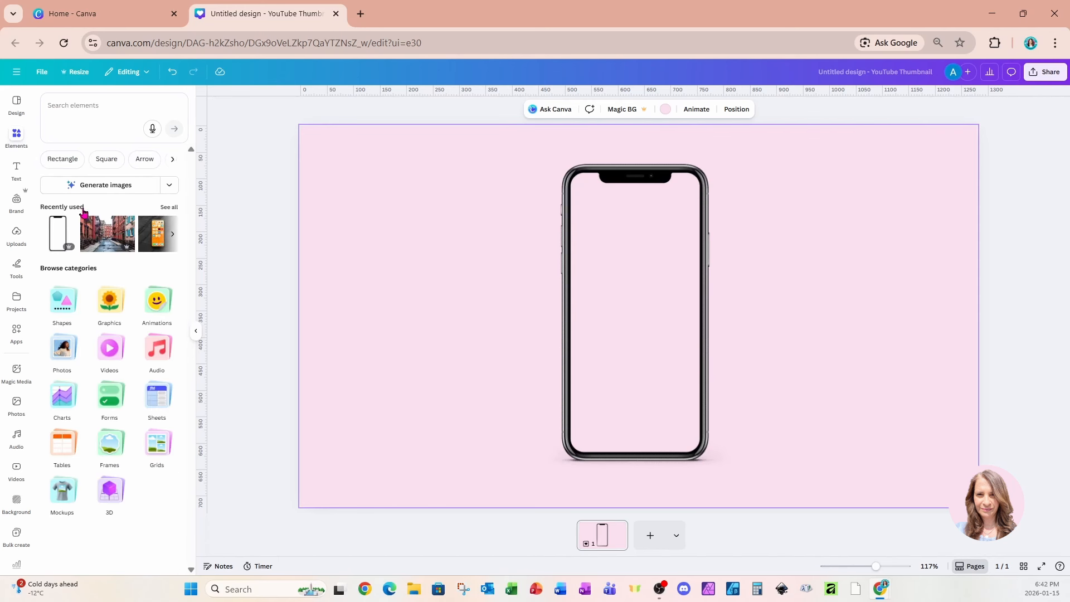
{"action": "left_click", "coordinate": [170, 215]}
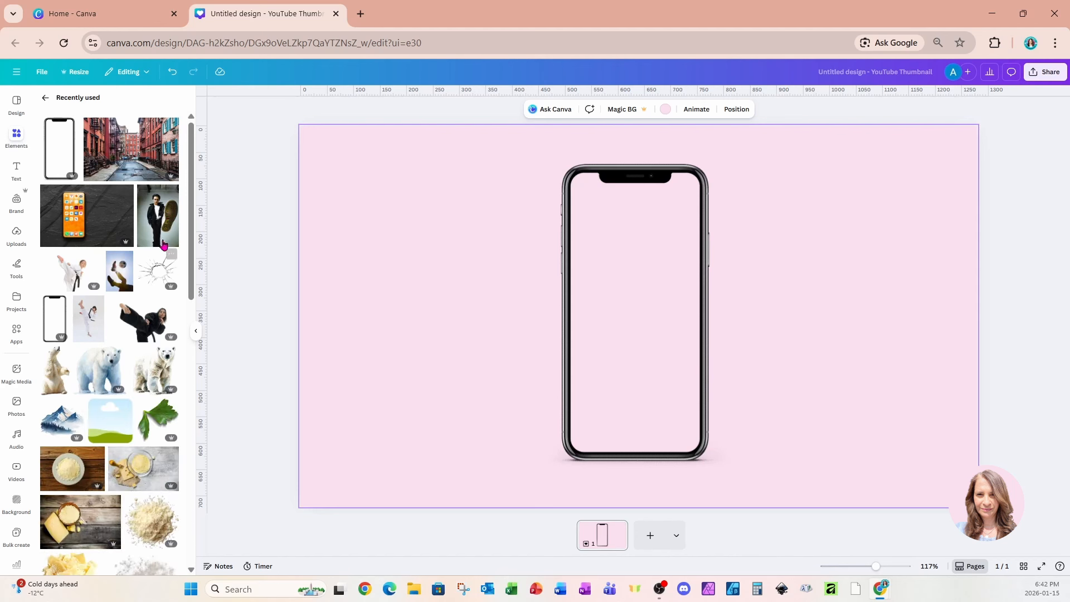
{"action": "left_click", "coordinate": [169, 218]}
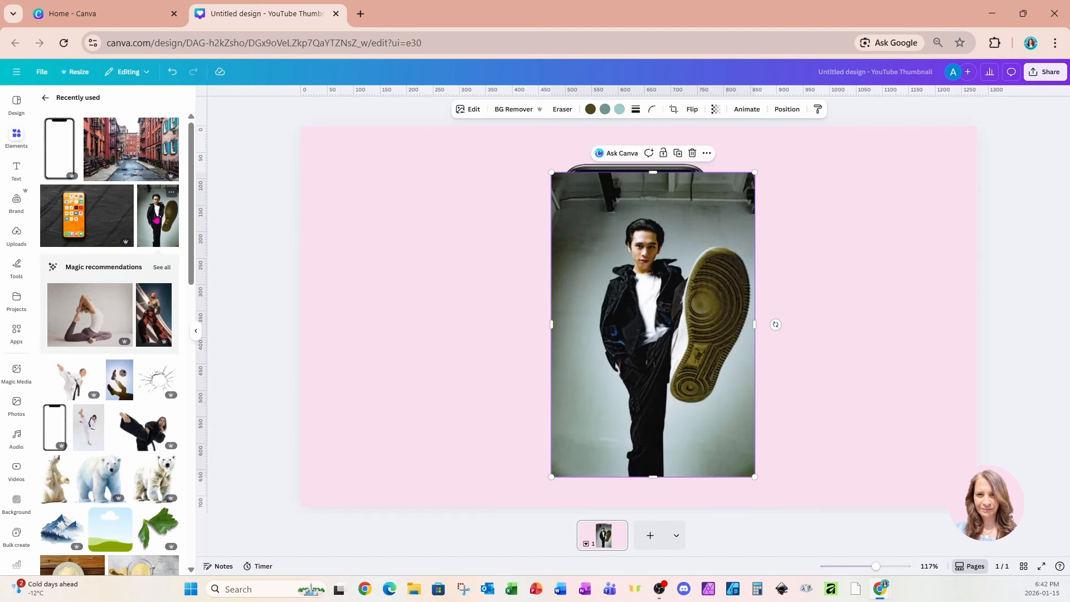
Show all keywords of the stomping man photo and move the photo to the right of the phone.
{"action": "left_click", "coordinate": [706, 153]}
{"action": "left_click", "coordinate": [727, 467]}
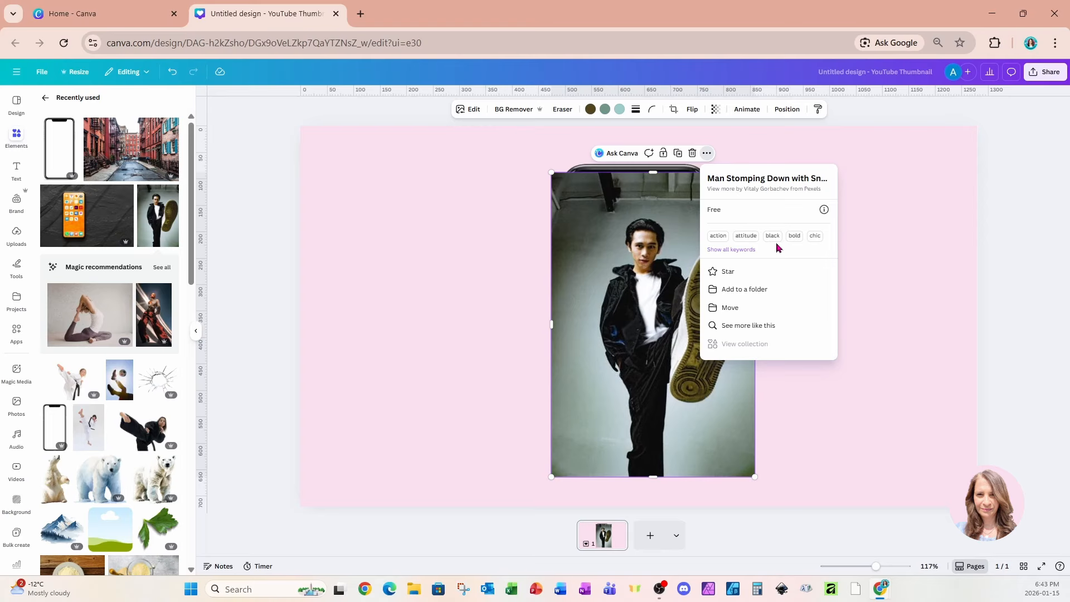
{"action": "left_click", "coordinate": [736, 251]}
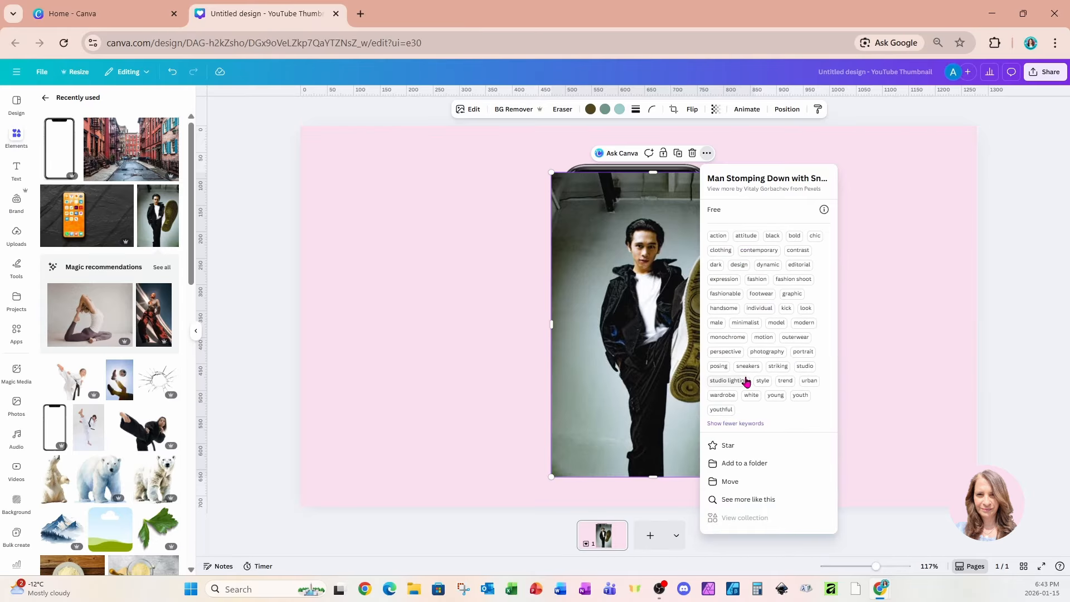
{"action": "left_click", "coordinate": [607, 297]}
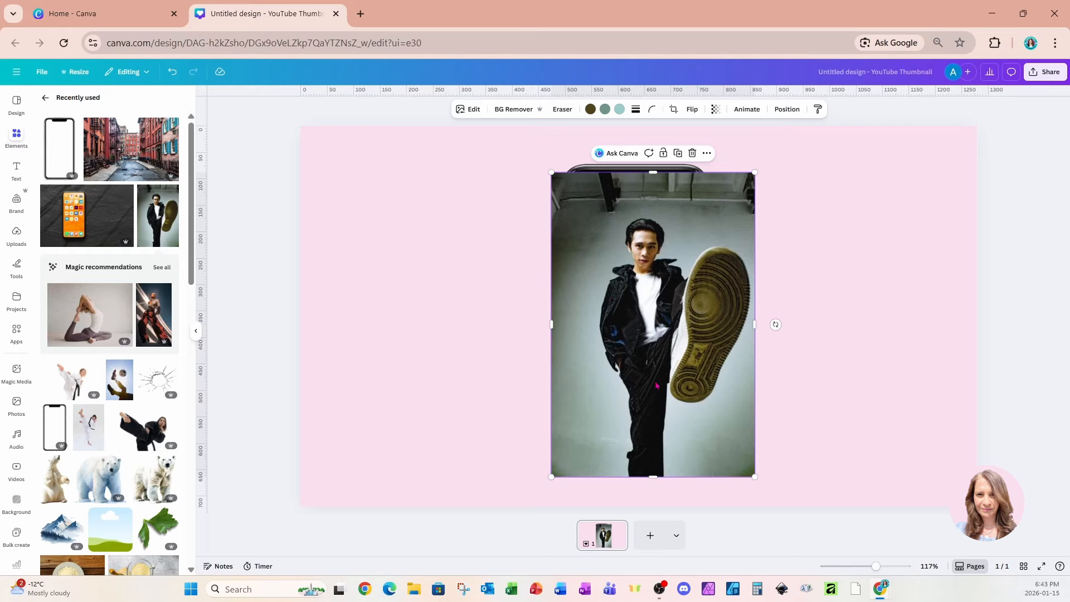
{"action": "left_click_drag", "start_coordinate": [656, 384], "coordinate": [830, 381]}
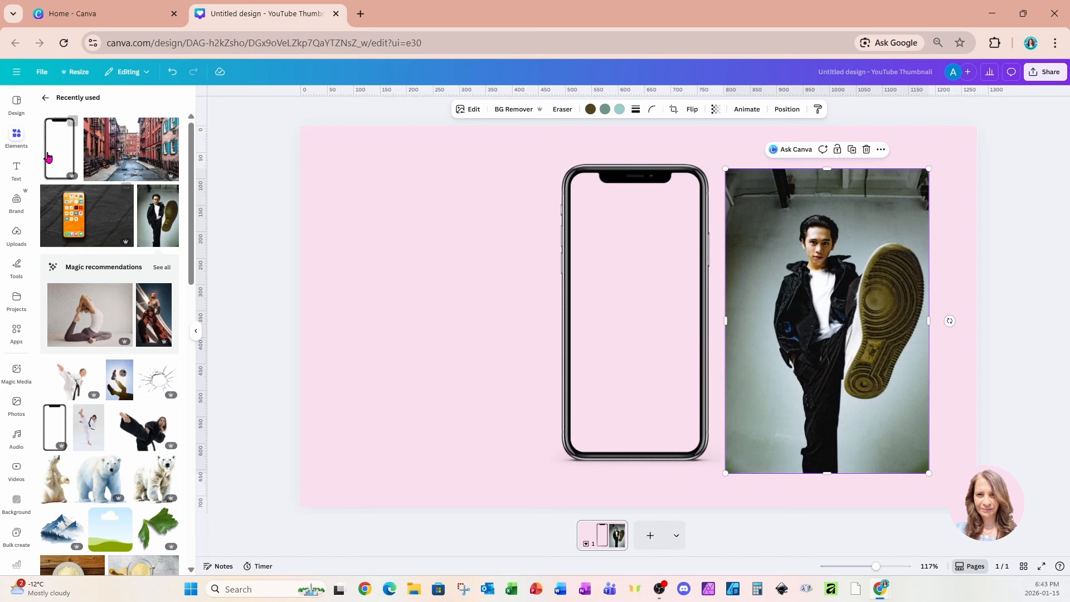
Add a square frame from the basic shapes and align its left edge with the phone's upper part.
{"action": "left_click", "coordinate": [45, 98]}
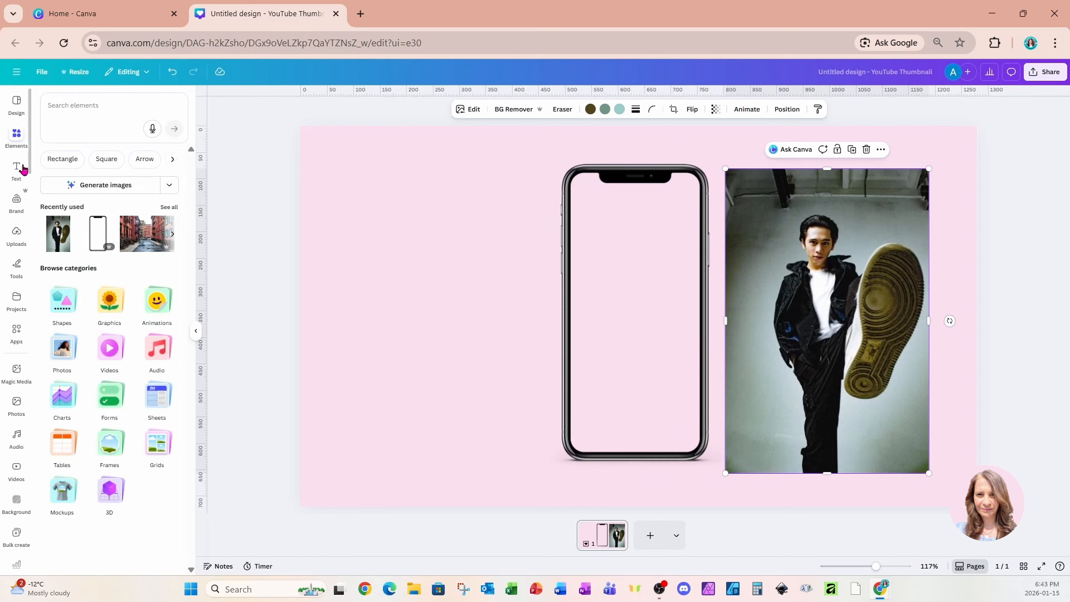
{"action": "left_click", "coordinate": [109, 458]}
{"action": "left_click", "coordinate": [58, 238]}
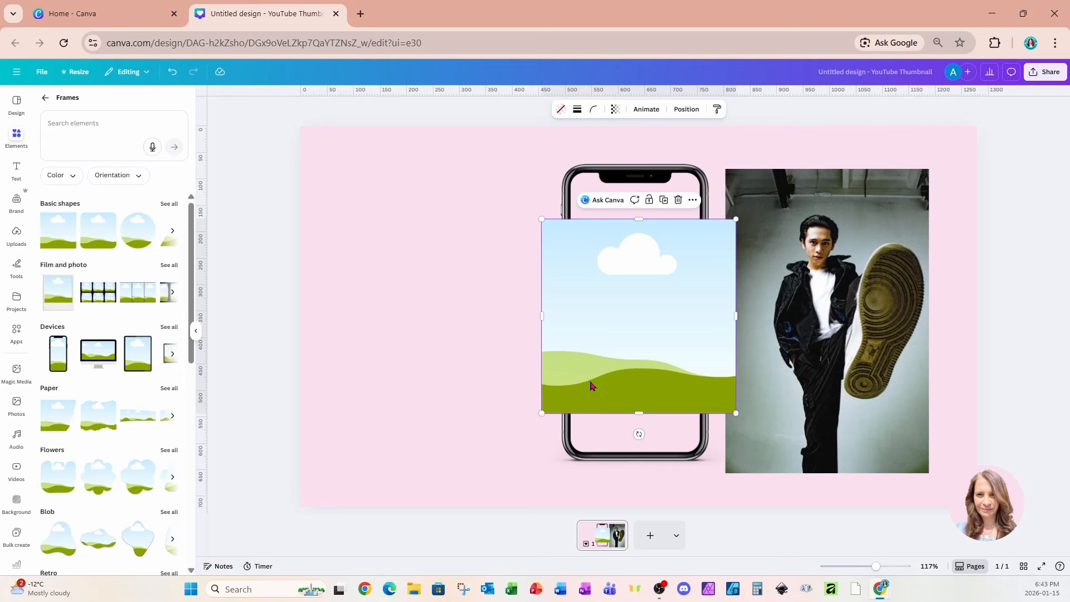
{"action": "left_click_drag", "start_coordinate": [598, 383], "coordinate": [430, 347]}
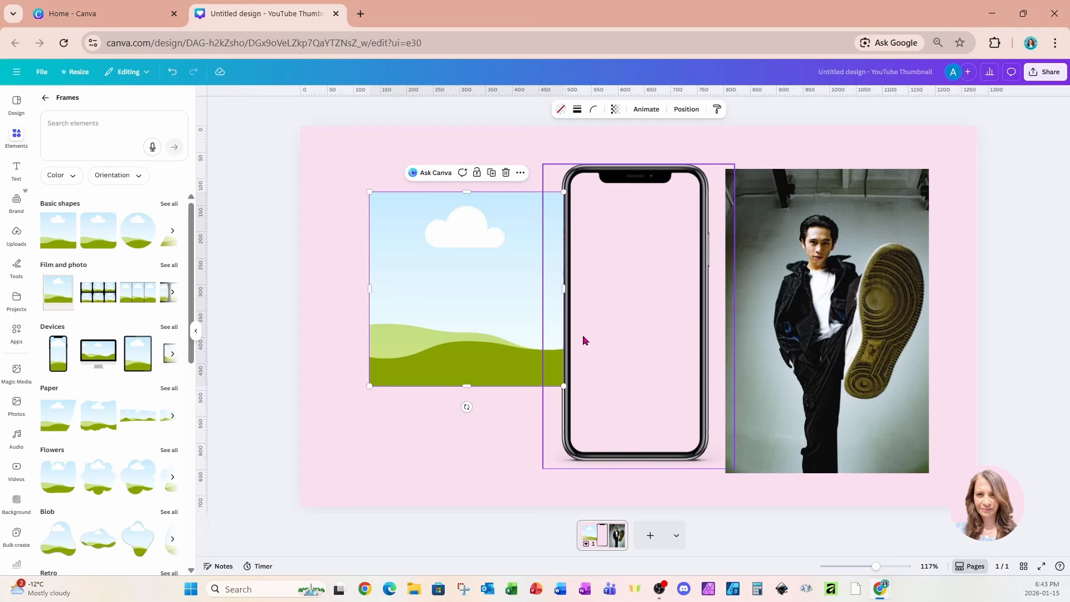
{"action": "left_click_drag", "start_coordinate": [428, 348], "coordinate": [617, 324]}
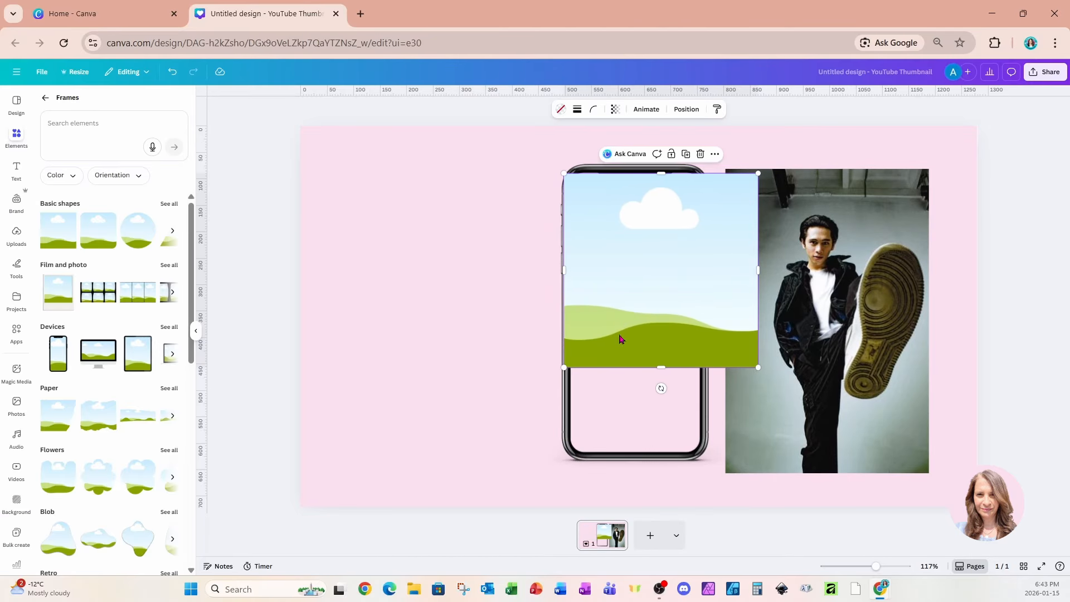
Resize the frame on its bottom, right and top edges until it covers the whole phone.
{"action": "left_click_drag", "start_coordinate": [657, 369], "coordinate": [649, 461]}
{"action": "left_click_drag", "start_coordinate": [758, 313], "coordinate": [707, 307]}
{"action": "left_click_drag", "start_coordinate": [634, 173], "coordinate": [634, 166]}
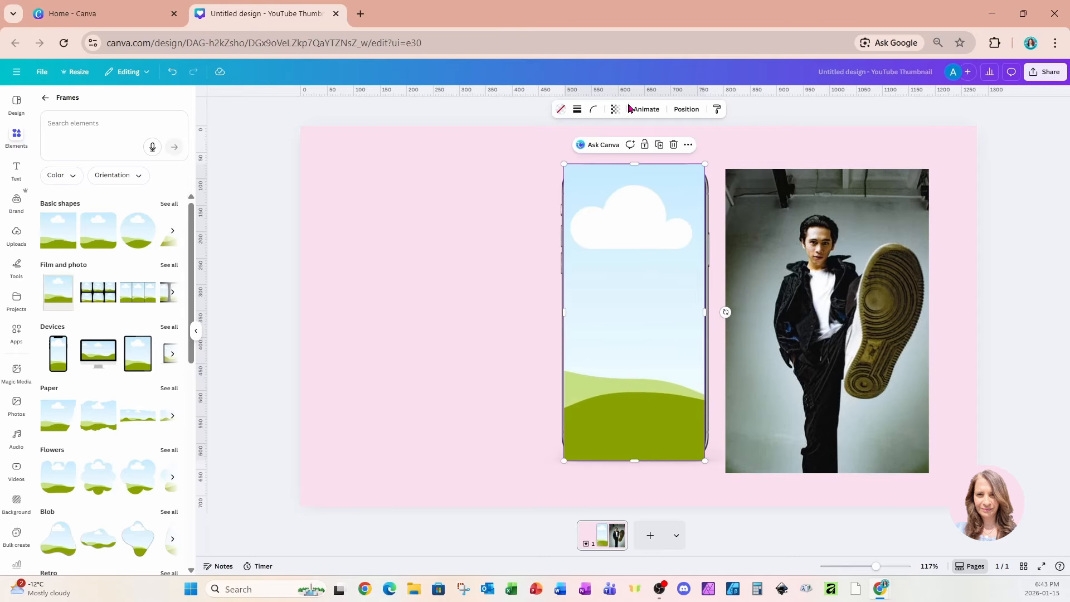
Round the frame's corners to 42 and trim its top and bottom edges to fit inside the phone's outline.
{"action": "left_click", "coordinate": [594, 110]}
{"action": "left_click_drag", "start_coordinate": [547, 146], "coordinate": [576, 155]}
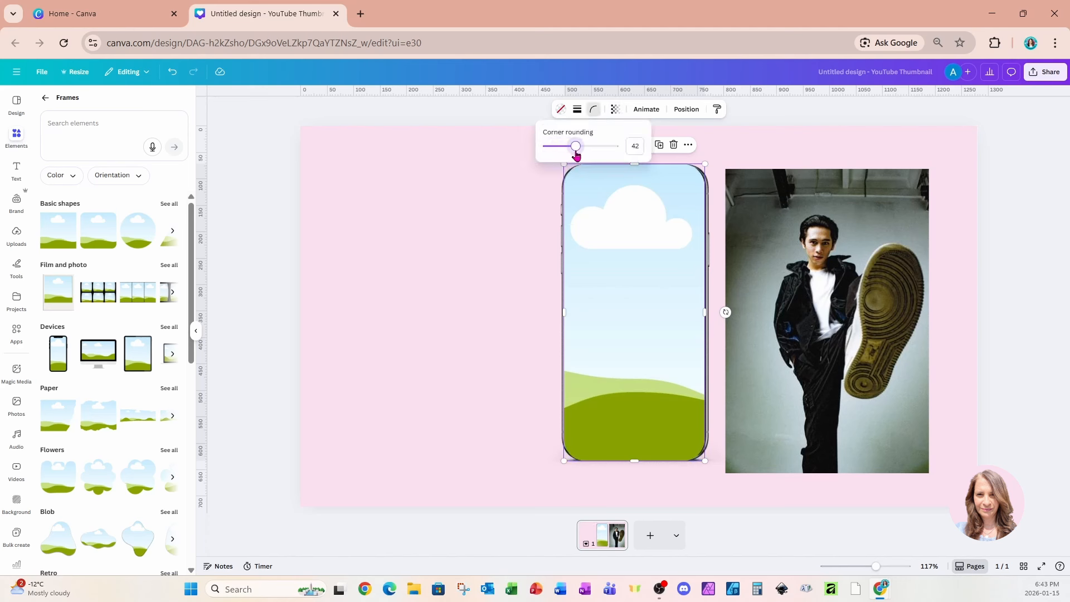
{"action": "left_click", "coordinate": [641, 458]}
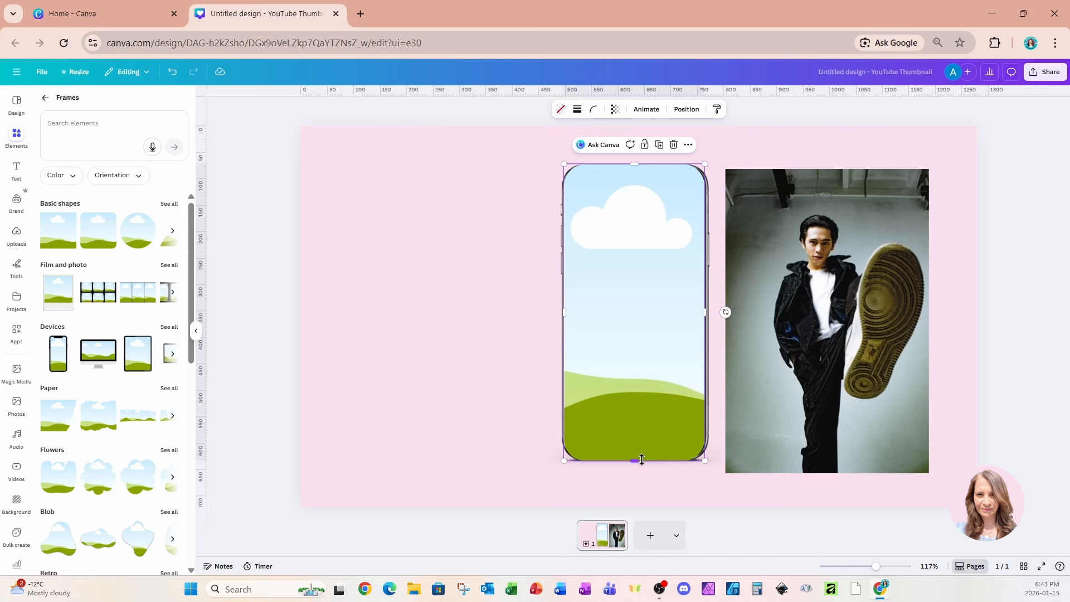
{"action": "left_click_drag", "start_coordinate": [642, 459], "coordinate": [641, 457]}
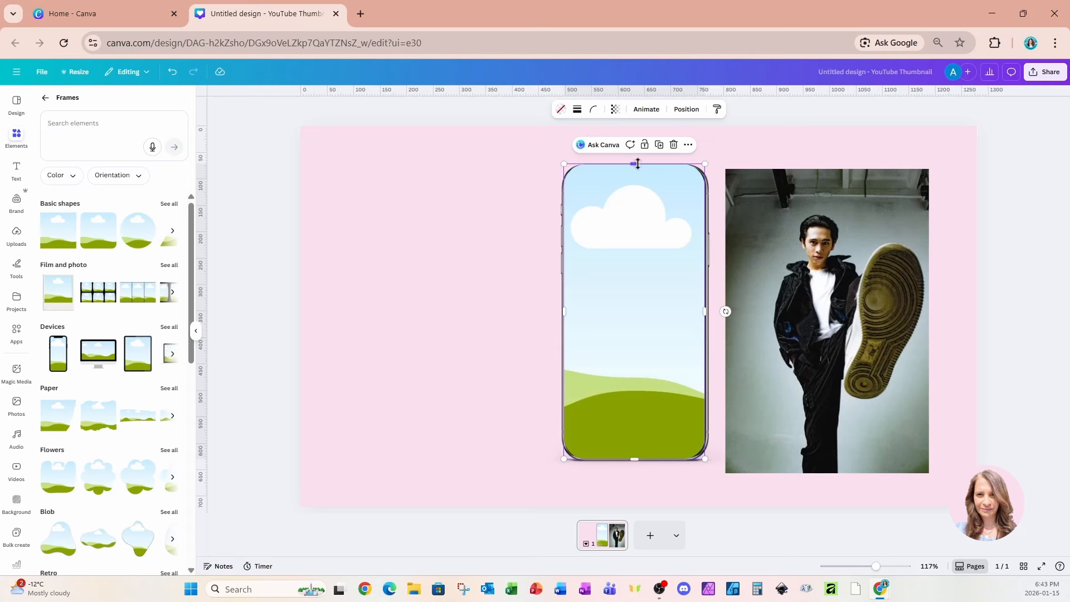
{"action": "left_click_drag", "start_coordinate": [638, 163], "coordinate": [638, 168]}
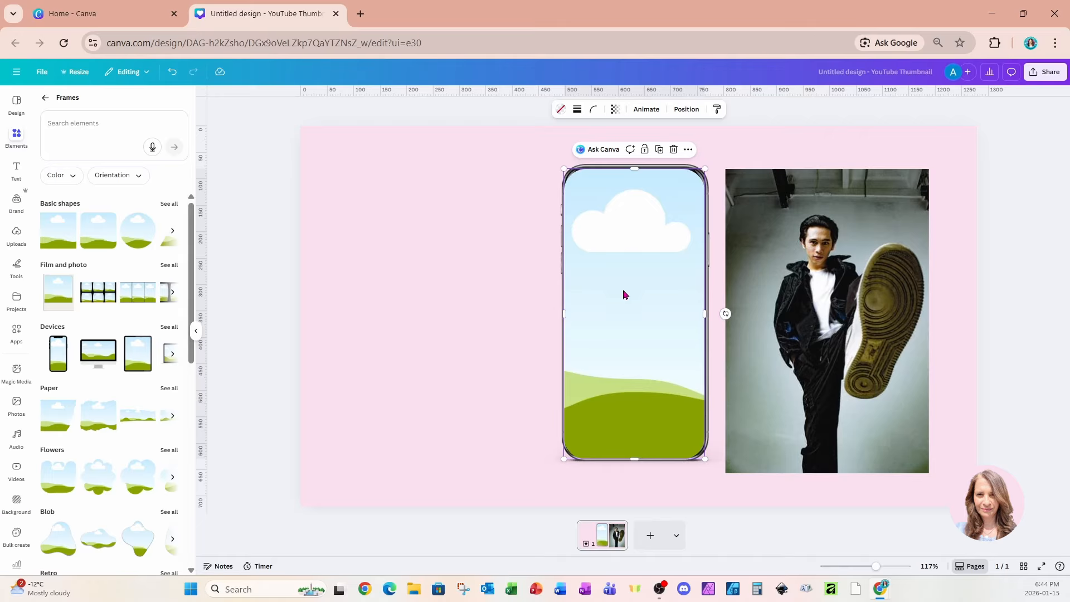
Duplicate the stomping man photo and drop the copy into the frame on the phone.
{"action": "left_click", "coordinate": [823, 271]}
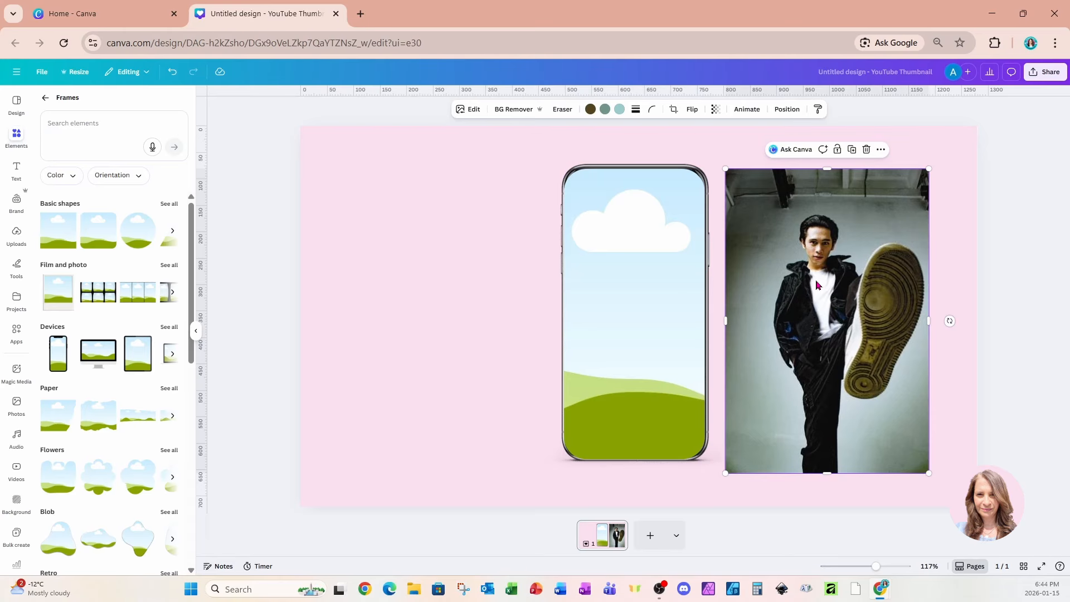
{"action": "left_click", "coordinate": [851, 149]}
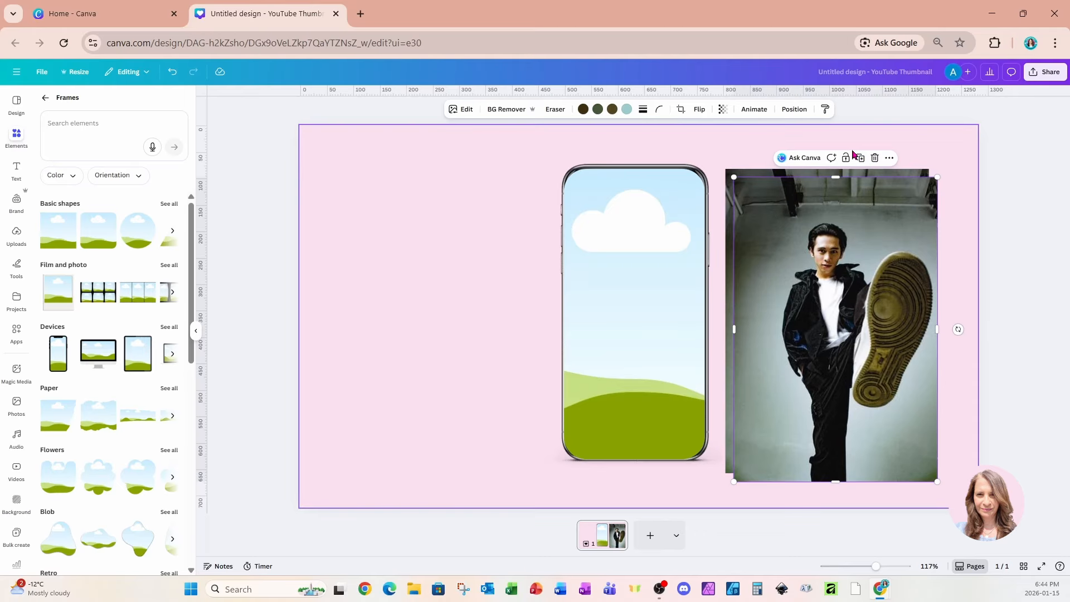
{"action": "left_click_drag", "start_coordinate": [846, 383], "coordinate": [645, 351]}
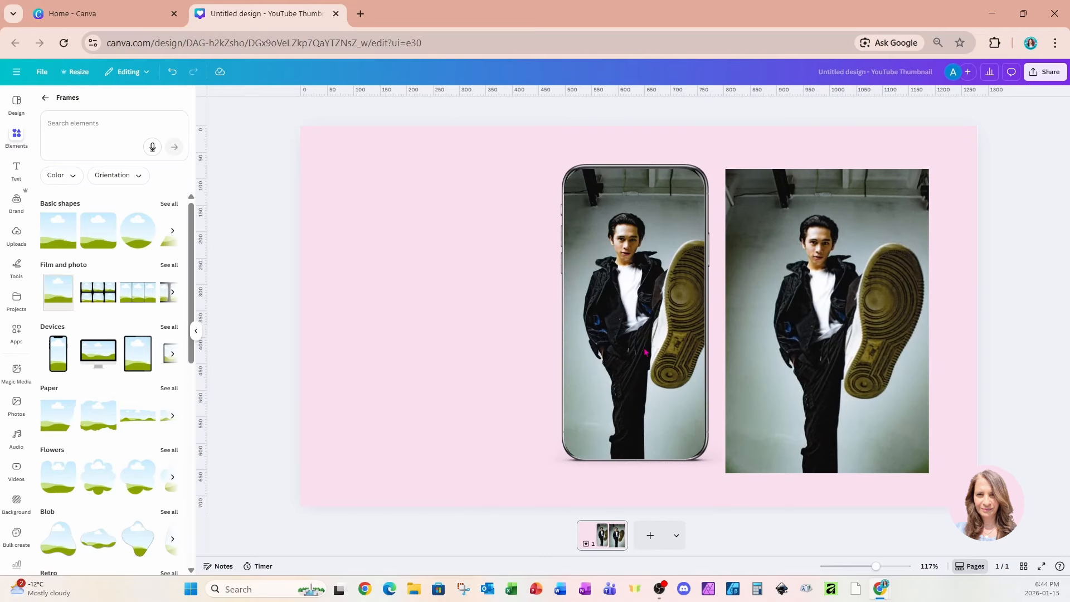
Enlarge the photo inside the frame from its top-left corner and reorder the framed photo's layer behind the phone.
{"action": "double_click", "coordinate": [638, 334]}
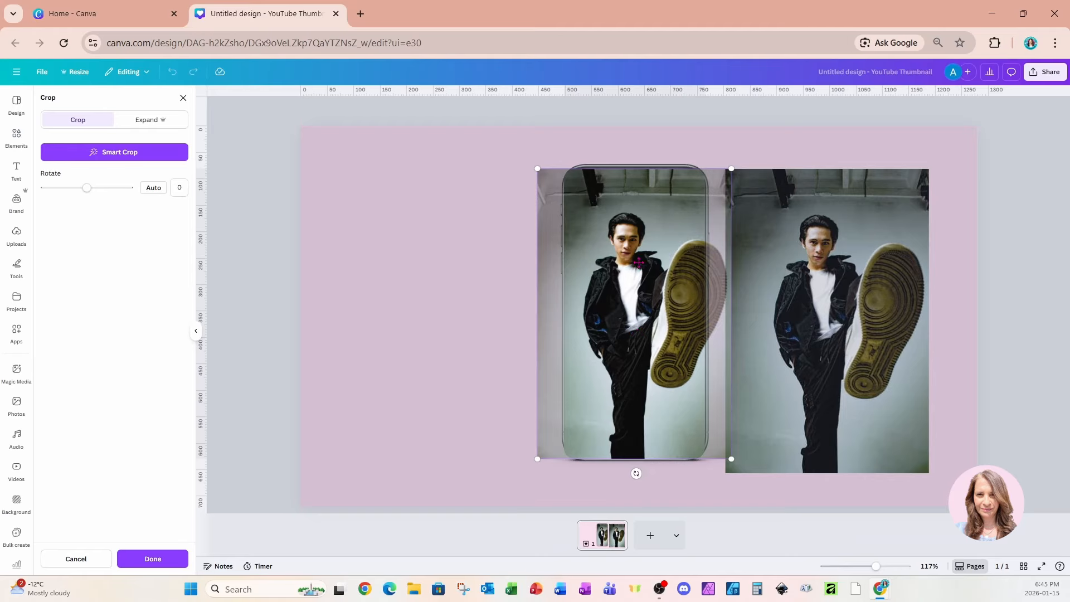
{"action": "left_click_drag", "start_coordinate": [536, 169], "coordinate": [504, 133]}
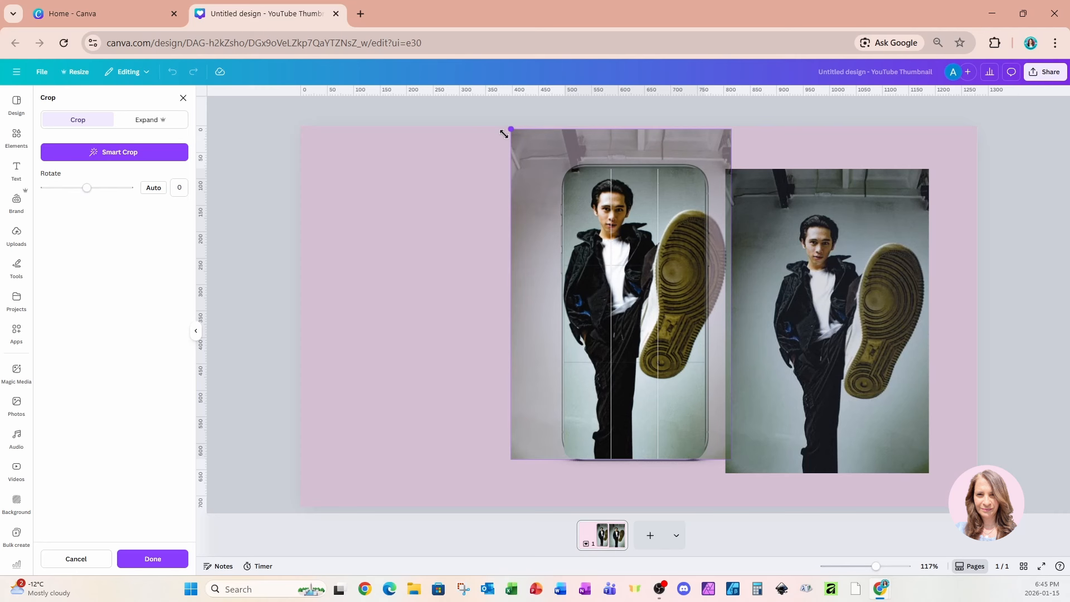
{"action": "left_click_drag", "start_coordinate": [504, 134], "coordinate": [504, 134]}
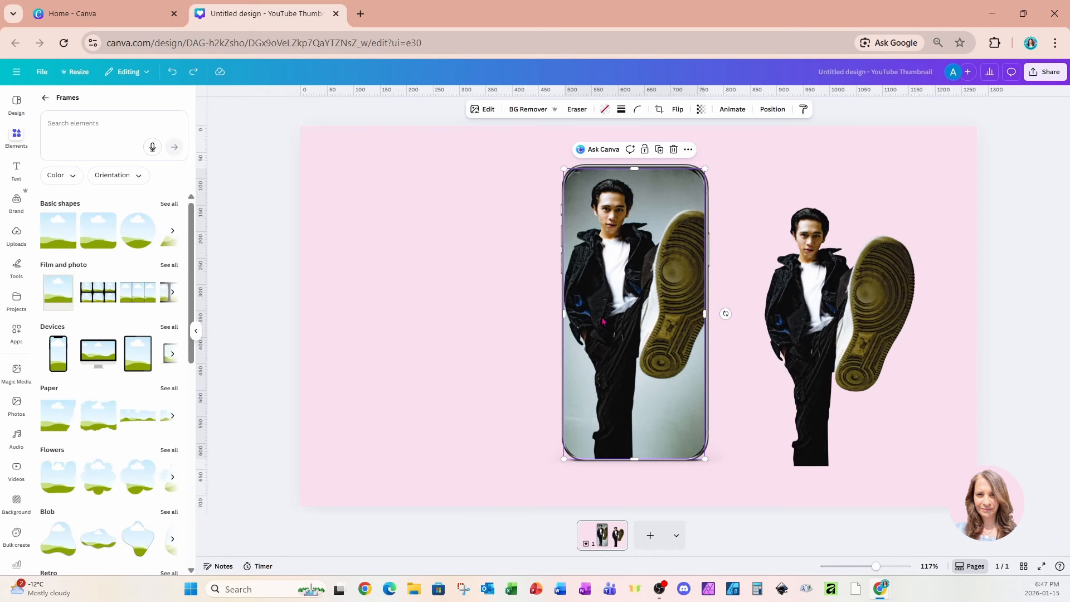
{"action": "left_click", "coordinate": [769, 110]}
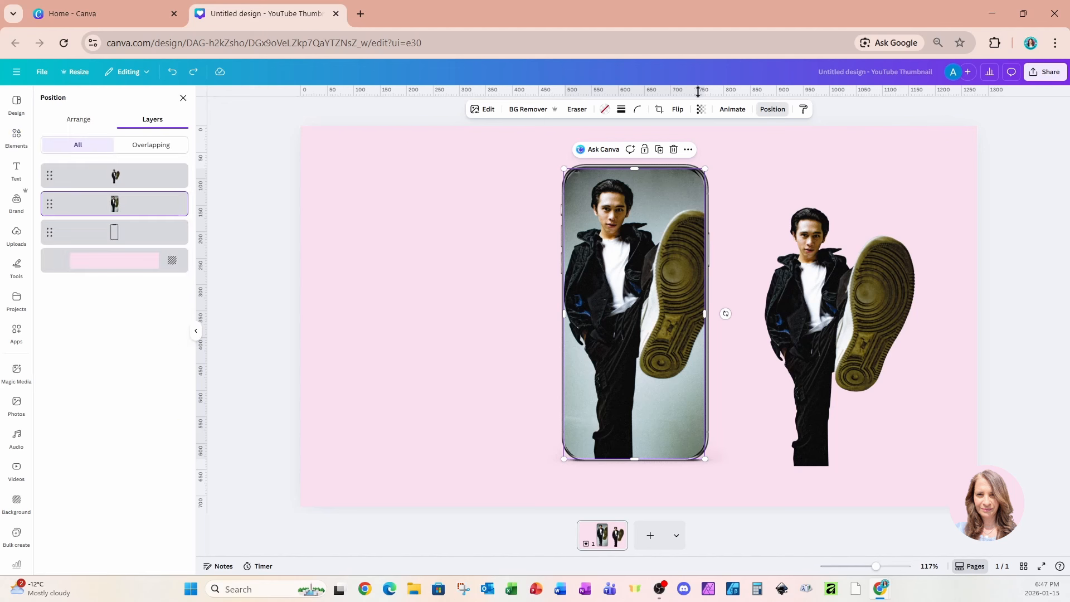
{"action": "left_click_drag", "start_coordinate": [139, 208], "coordinate": [139, 249]}
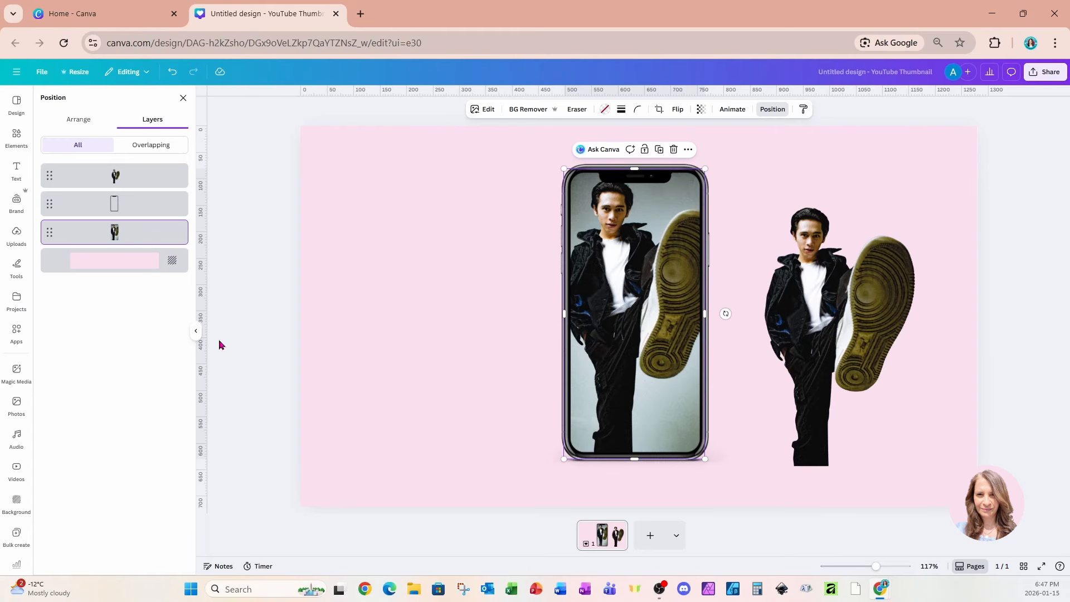
Add the recently used broken glass graphic to the page and rotate it a quarter turn.
{"action": "left_click", "coordinate": [16, 146]}
{"action": "left_click", "coordinate": [45, 97]}
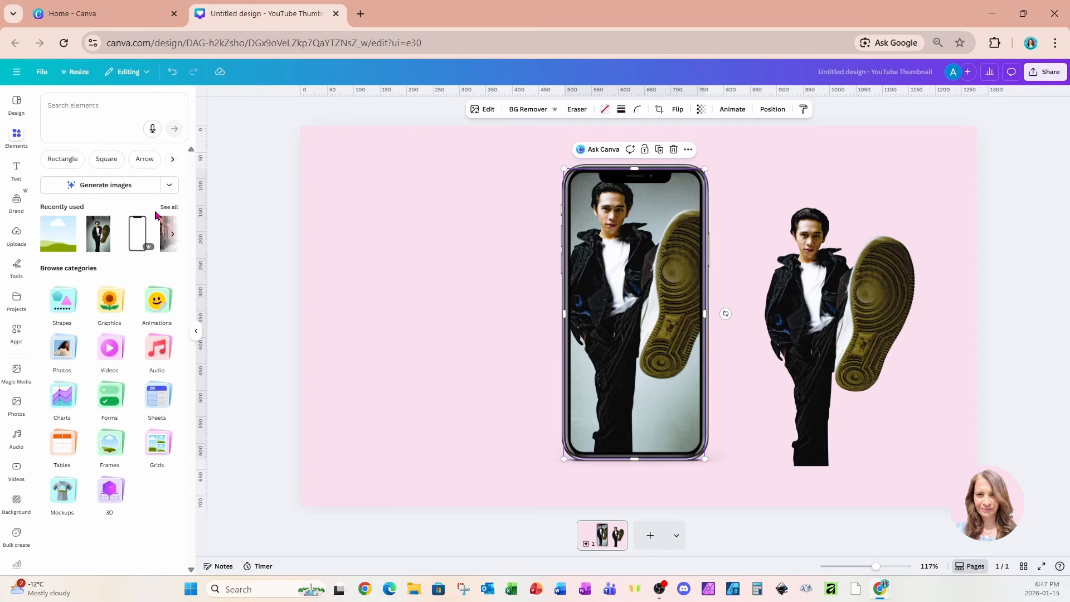
{"action": "left_click", "coordinate": [169, 212]}
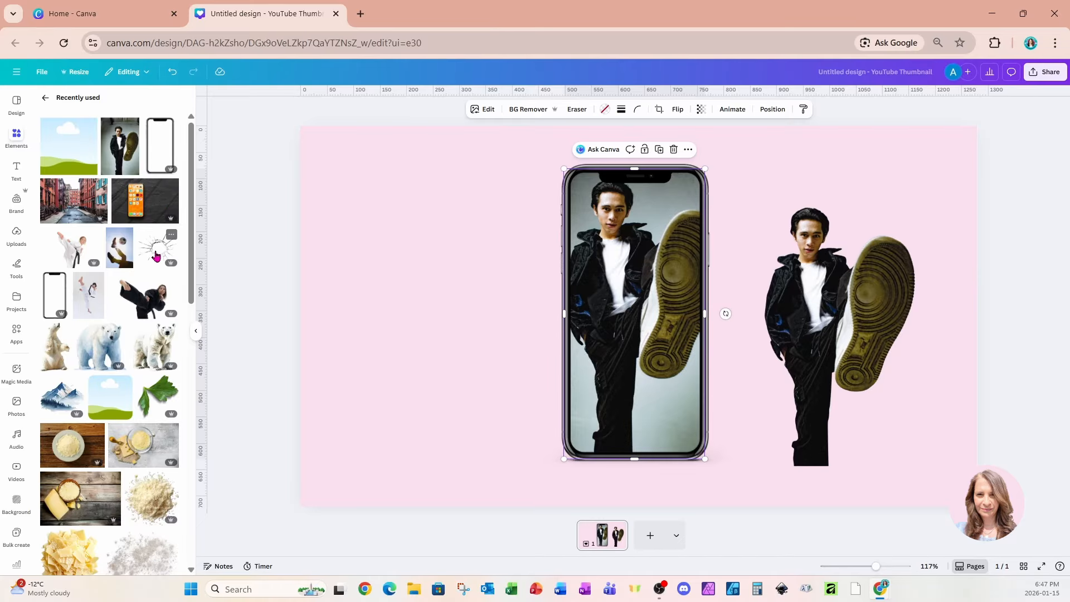
{"action": "left_click", "coordinate": [155, 256]}
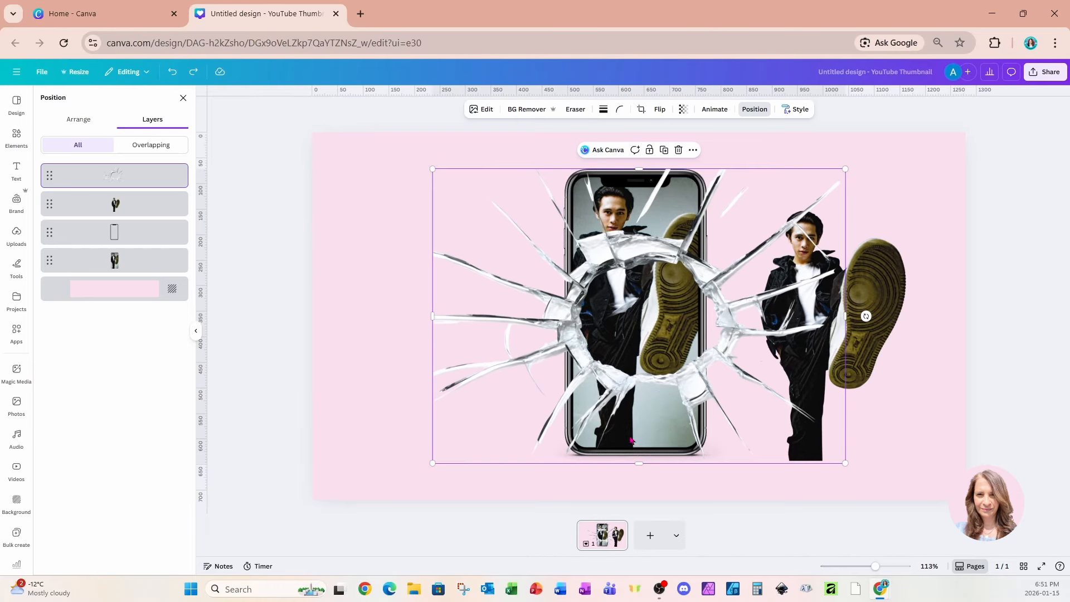
{"action": "left_click_drag", "start_coordinate": [866, 315], "coordinate": [639, 88]}
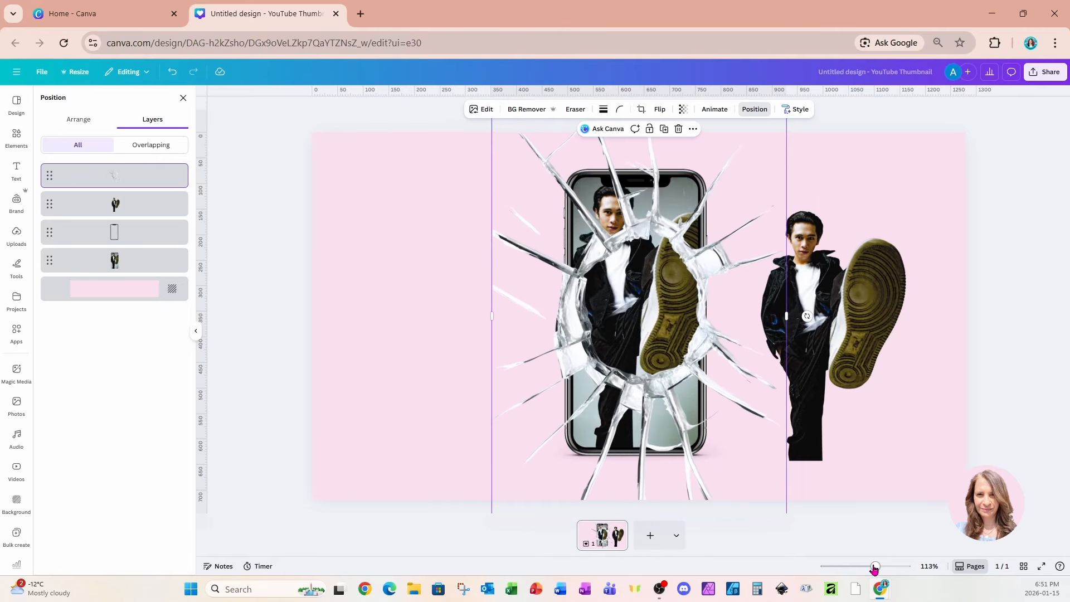
Shrink the broken glass over the lower part of the phone screen and trim its right and bottom edges to the phone.
{"action": "left_click_drag", "start_coordinate": [874, 566], "coordinate": [867, 566]}
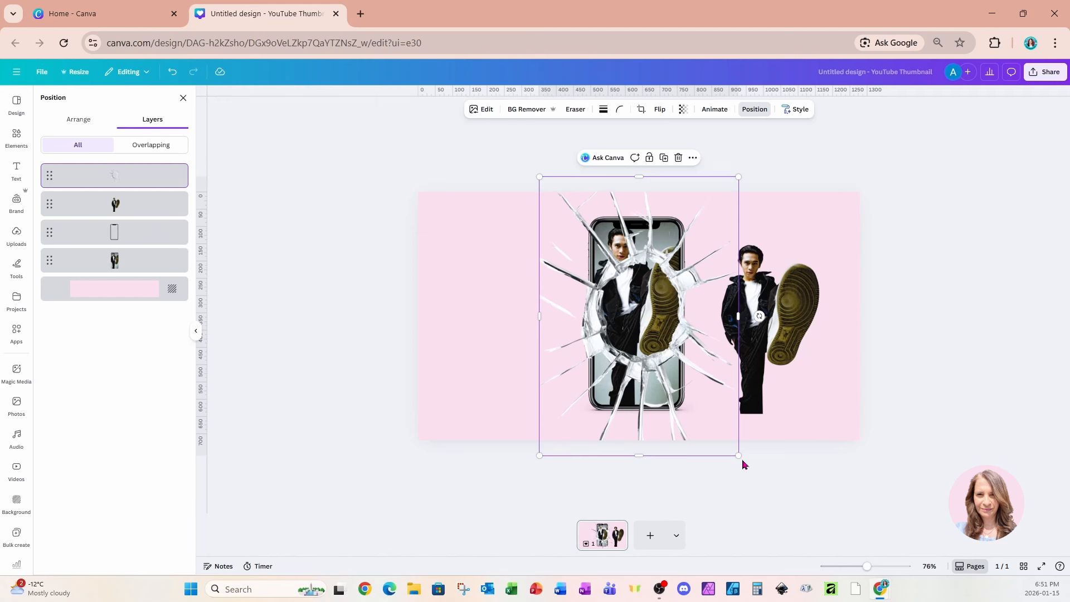
{"action": "left_click_drag", "start_coordinate": [738, 455], "coordinate": [676, 403]}
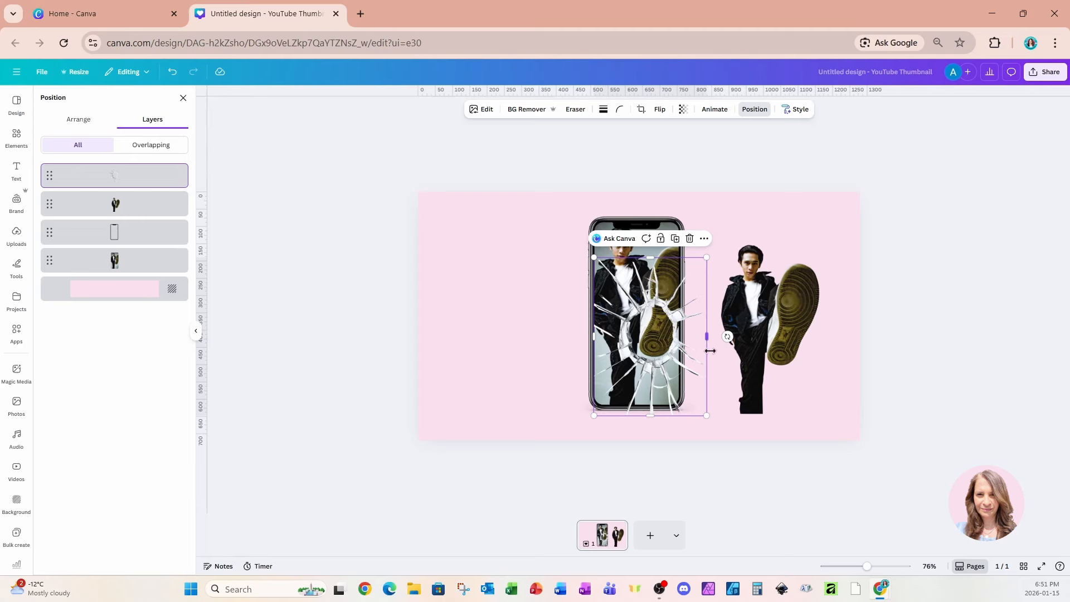
{"action": "left_click_drag", "start_coordinate": [706, 336], "coordinate": [683, 339]}
{"action": "left_click_drag", "start_coordinate": [639, 415], "coordinate": [640, 408]}
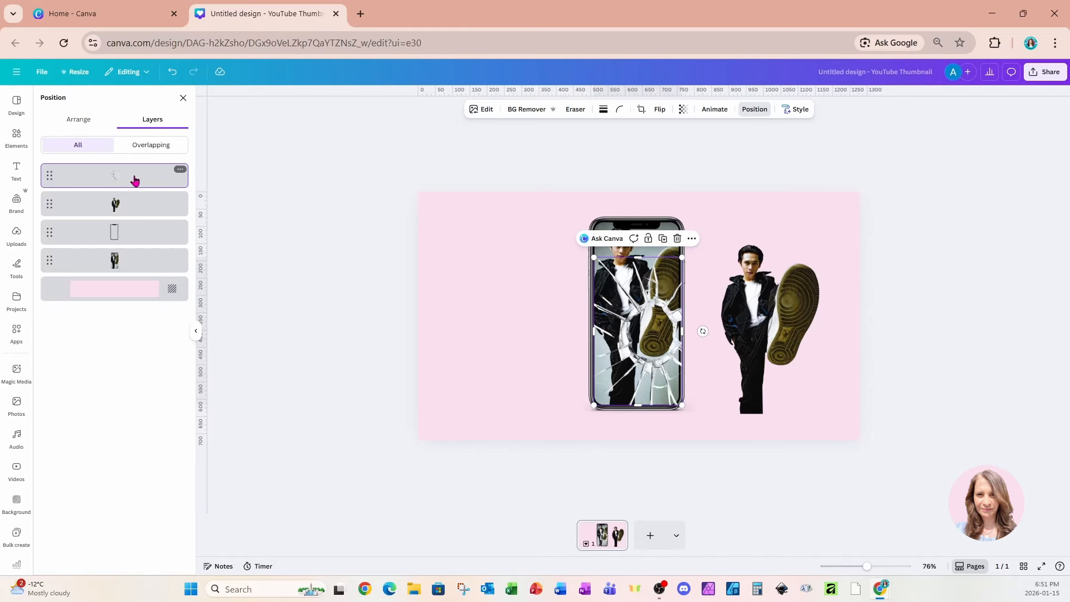
Move the broken glass layer between the phone and the framed photo.
{"action": "left_click_drag", "start_coordinate": [134, 180], "coordinate": [133, 249]}
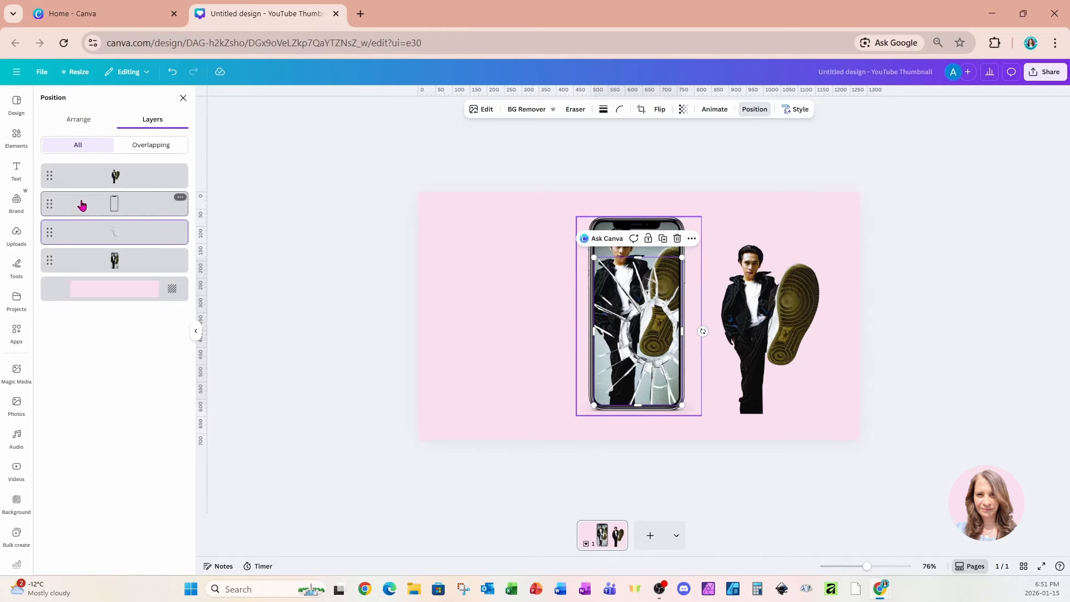
{"action": "left_click_drag", "start_coordinate": [867, 567], "coordinate": [878, 567]}
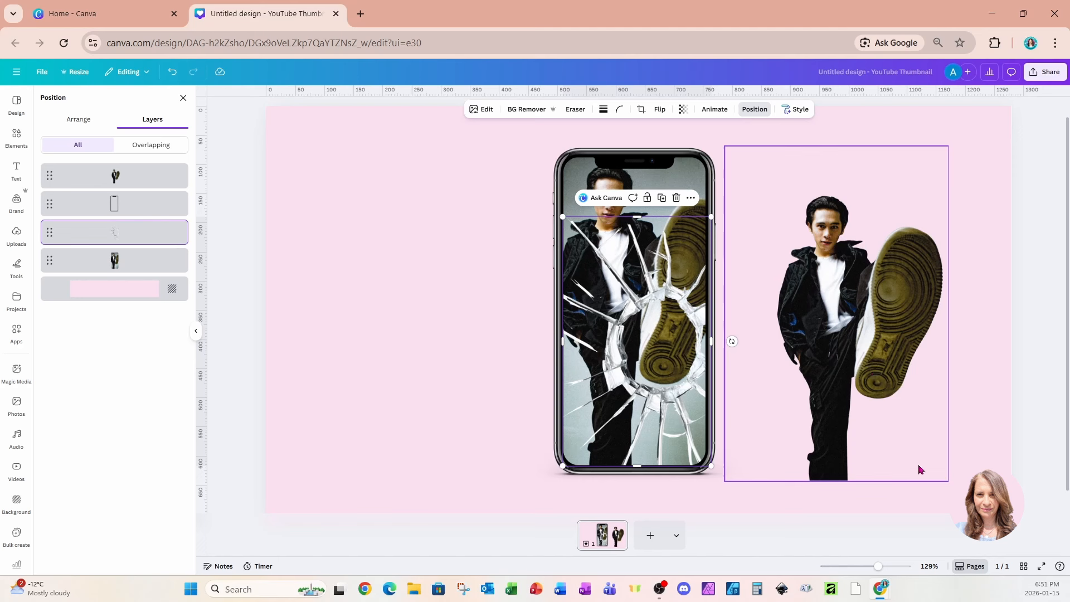
Move the man's cutout over the phone and enlarge it to about 429 by 643 so it lines up with the framed photo.
{"action": "left_click_drag", "start_coordinate": [935, 476], "coordinate": [802, 475]}
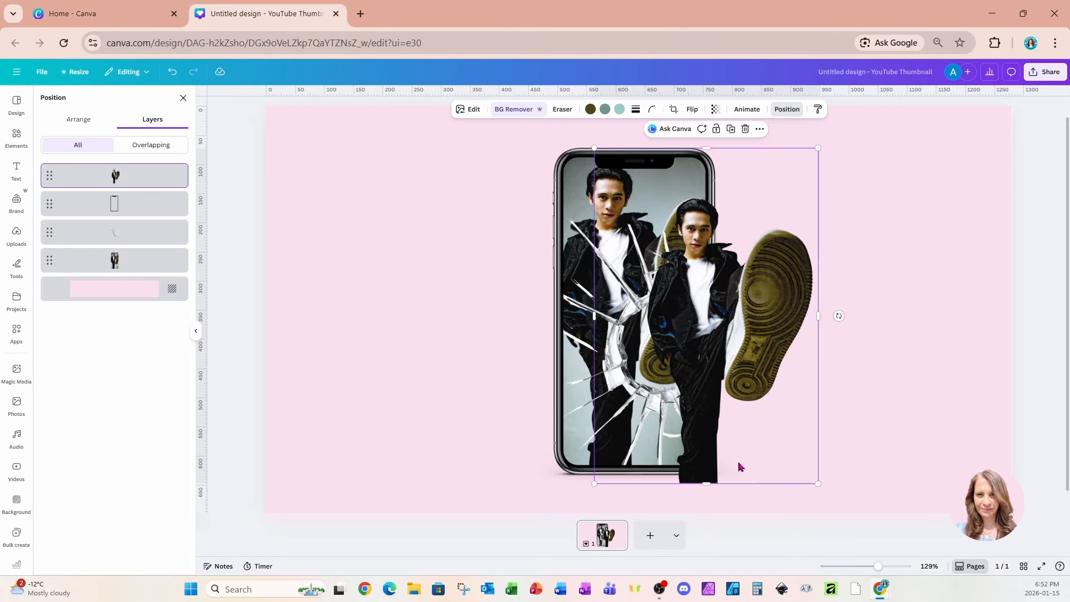
{"action": "left_click_drag", "start_coordinate": [795, 470], "coordinate": [704, 466]}
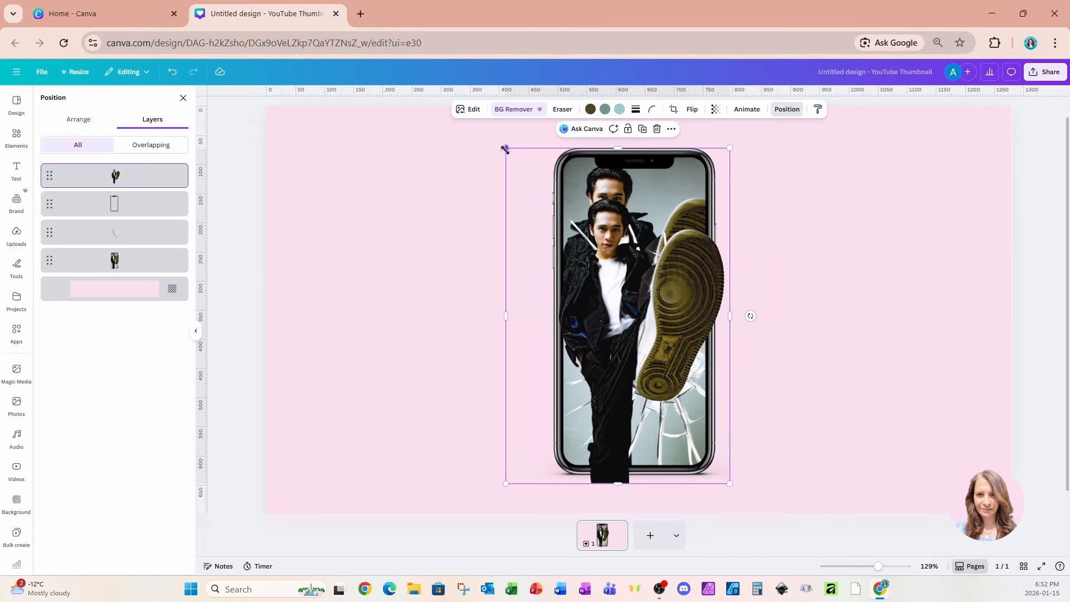
{"action": "left_click_drag", "start_coordinate": [505, 149], "coordinate": [492, 117]}
{"action": "left_click_drag", "start_coordinate": [497, 169], "coordinate": [506, 178]}
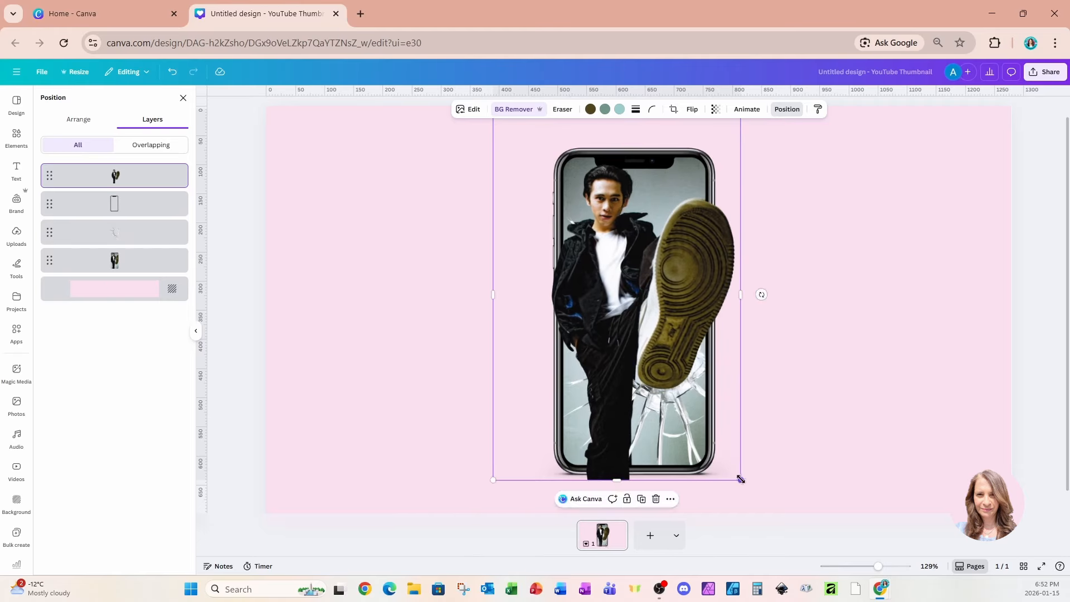
{"action": "left_click_drag", "start_coordinate": [742, 479], "coordinate": [745, 480]}
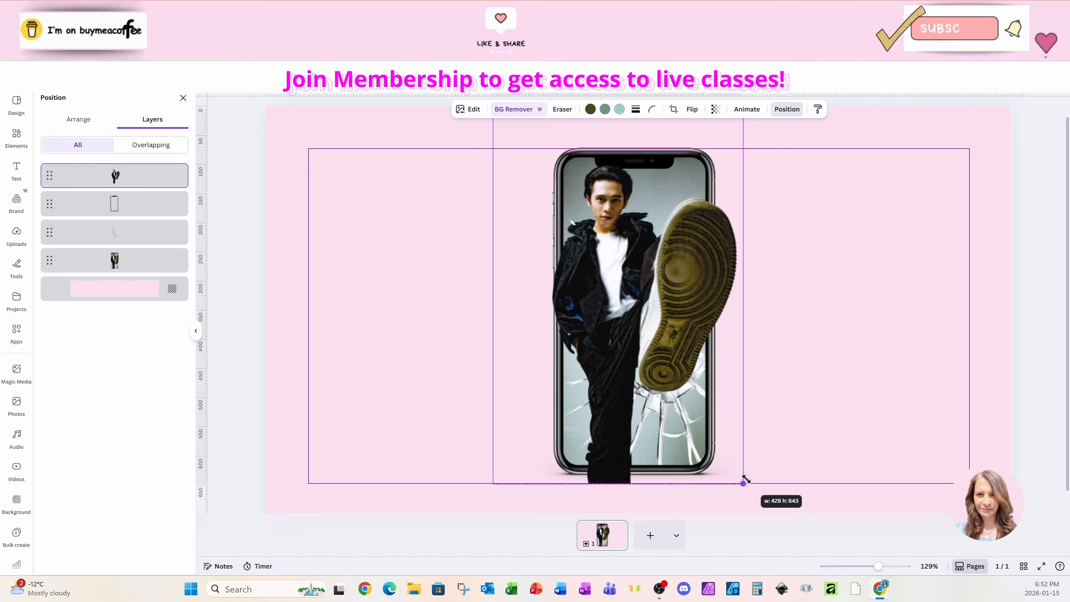
{"action": "left_click_drag", "start_coordinate": [746, 479], "coordinate": [746, 480]}
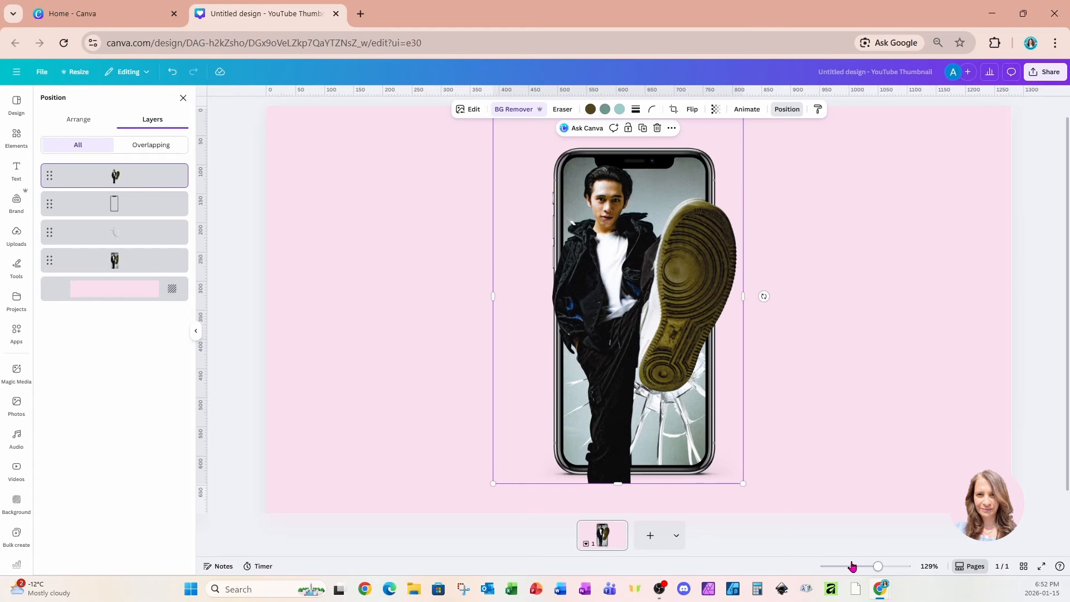
Crop the cutout's left, bottom and top edges so it closely surrounds the shoe.
{"action": "left_click_drag", "start_coordinate": [877, 566], "coordinate": [872, 566]}
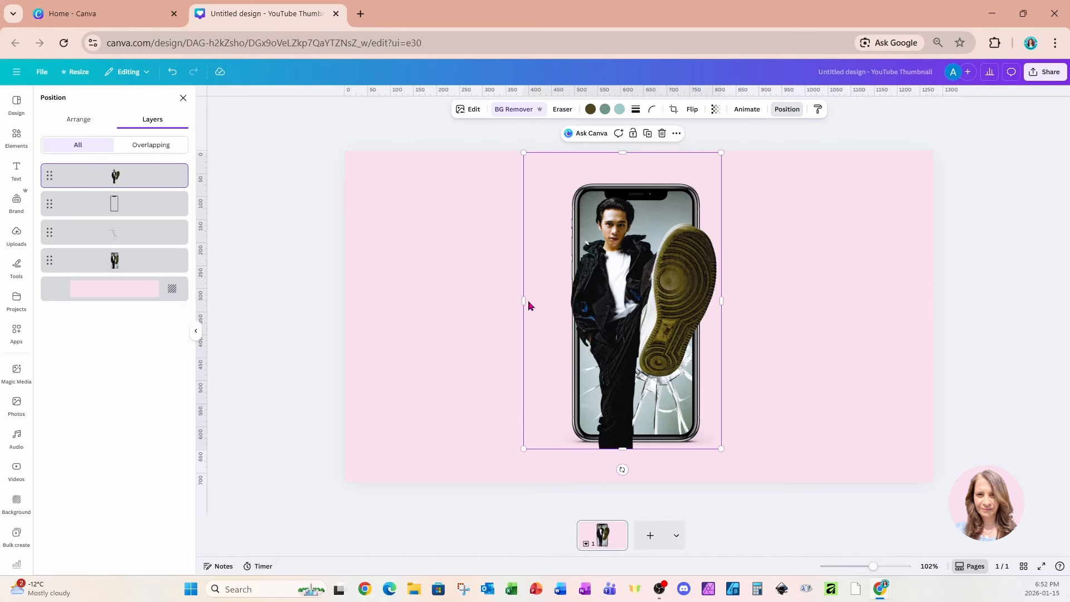
{"action": "left_click_drag", "start_coordinate": [523, 301], "coordinate": [628, 301]}
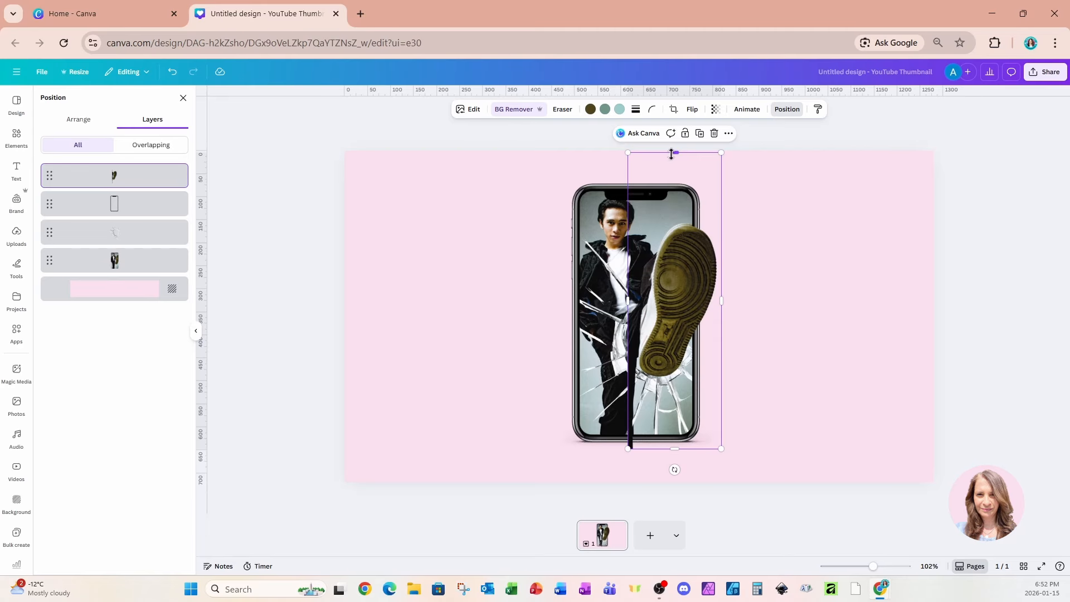
{"action": "left_click_drag", "start_coordinate": [677, 447], "coordinate": [683, 382]}
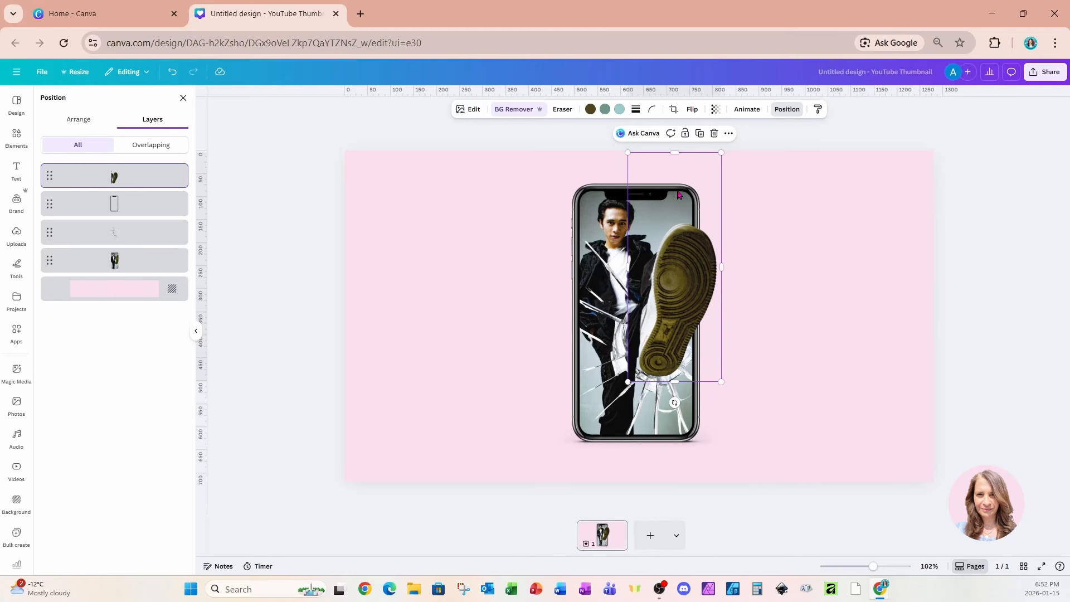
{"action": "left_click_drag", "start_coordinate": [676, 153], "coordinate": [677, 223]}
{"action": "left_click", "coordinate": [802, 307]}
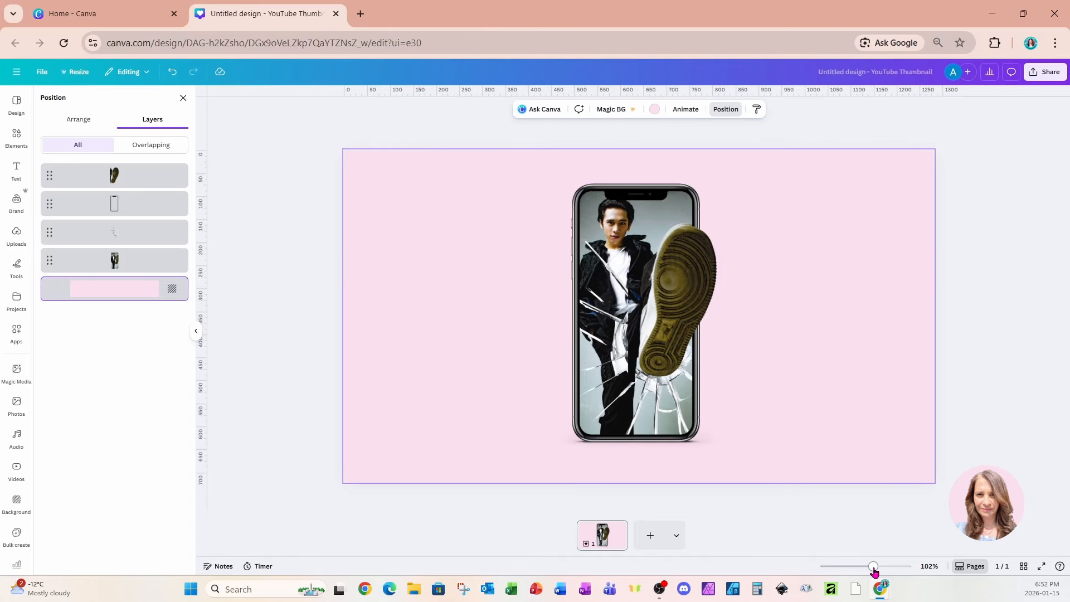
Separate the shoe from the cropped cutout with Magic Grab.
{"action": "left_click_drag", "start_coordinate": [872, 566], "coordinate": [885, 567]}
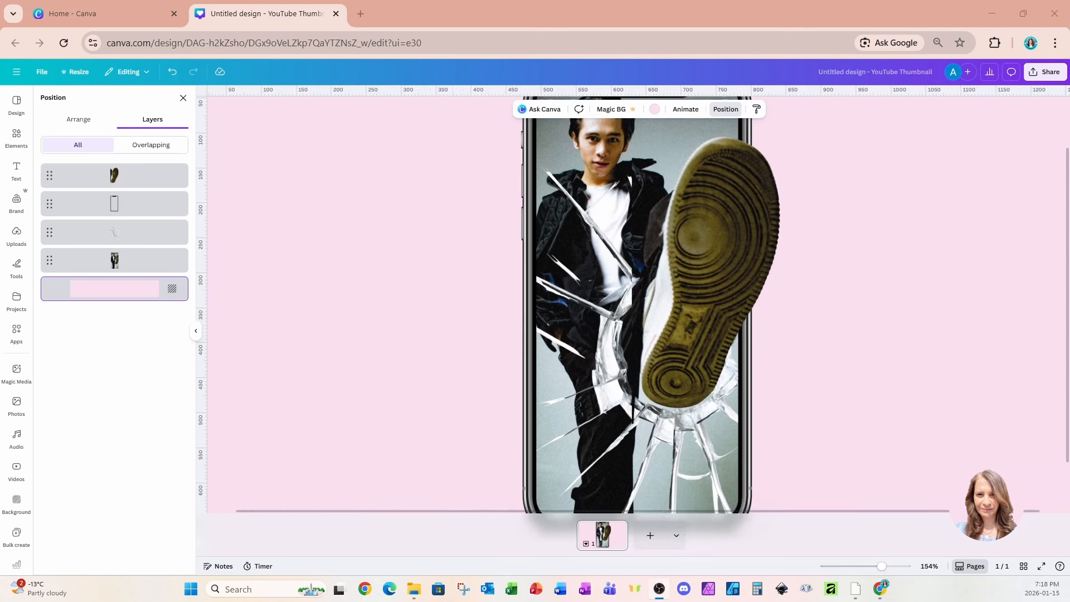
{"action": "left_click", "coordinate": [708, 210]}
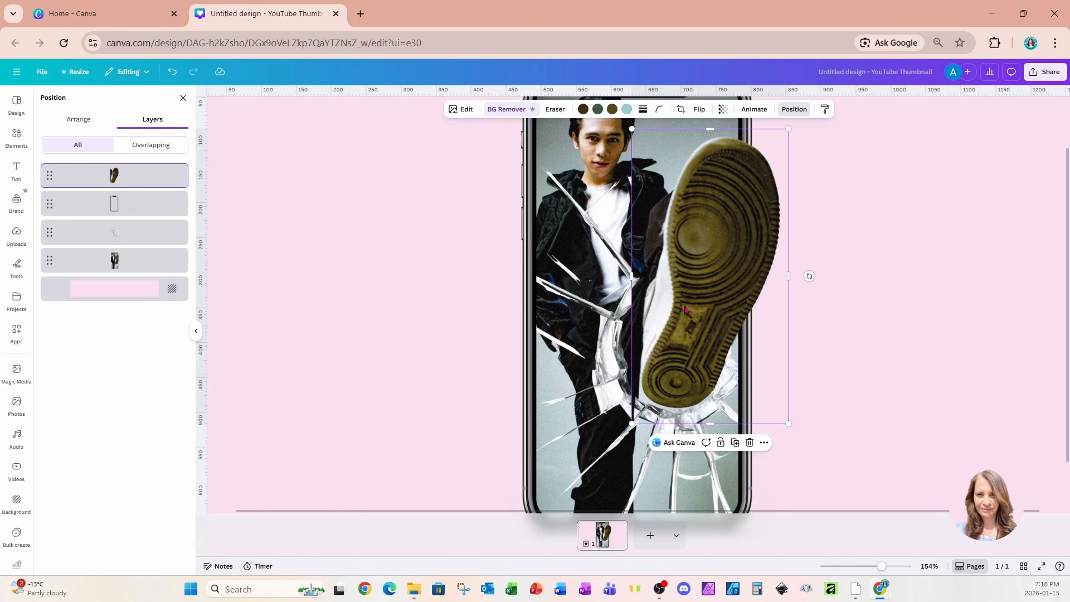
{"action": "left_click", "coordinate": [468, 110]}
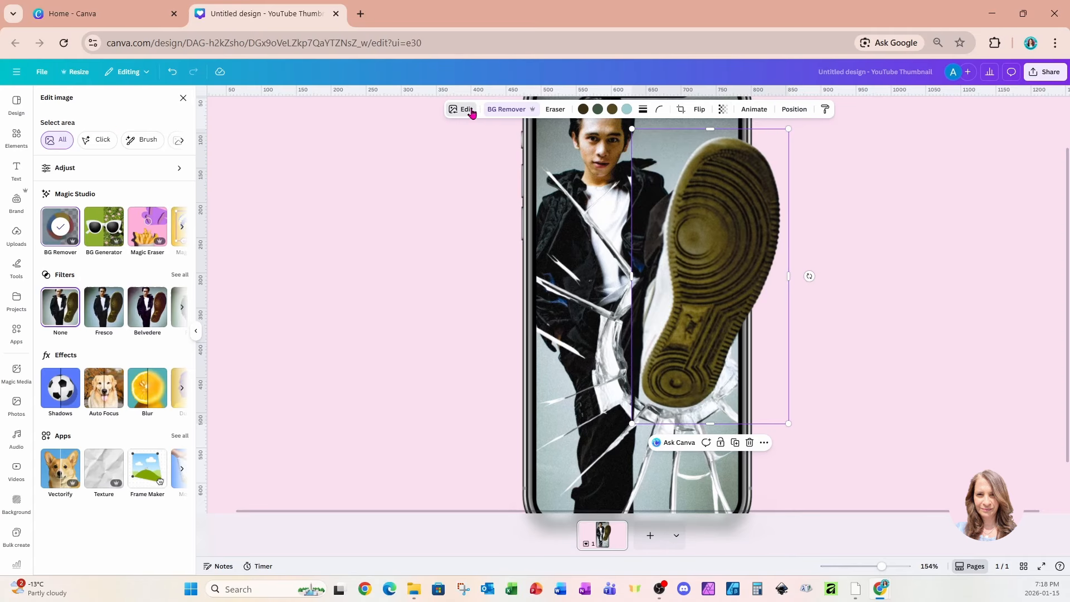
{"action": "left_click", "coordinate": [182, 226]}
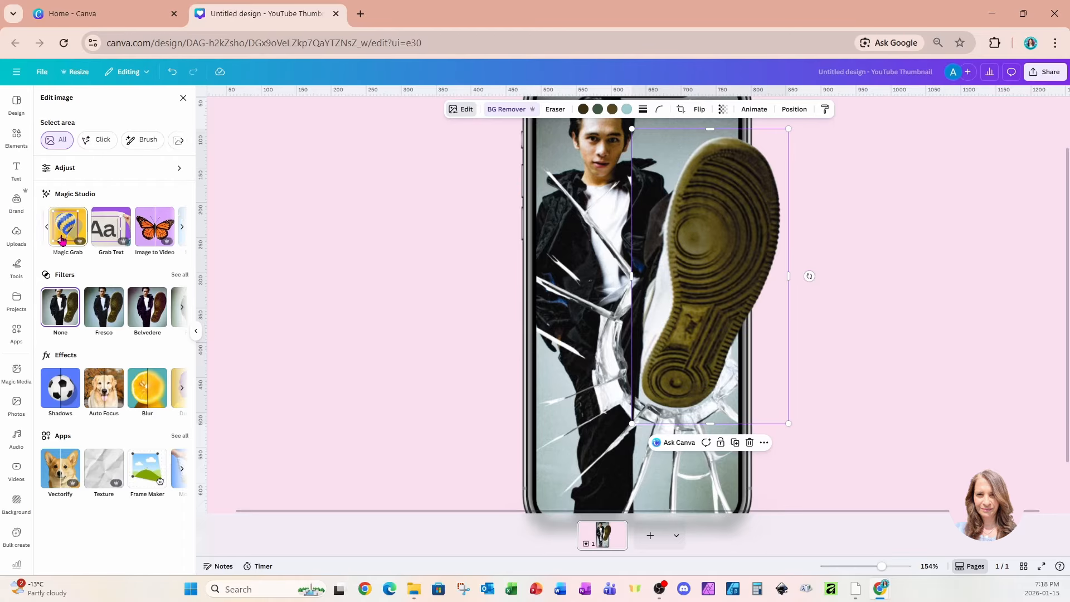
{"action": "left_click", "coordinate": [62, 234]}
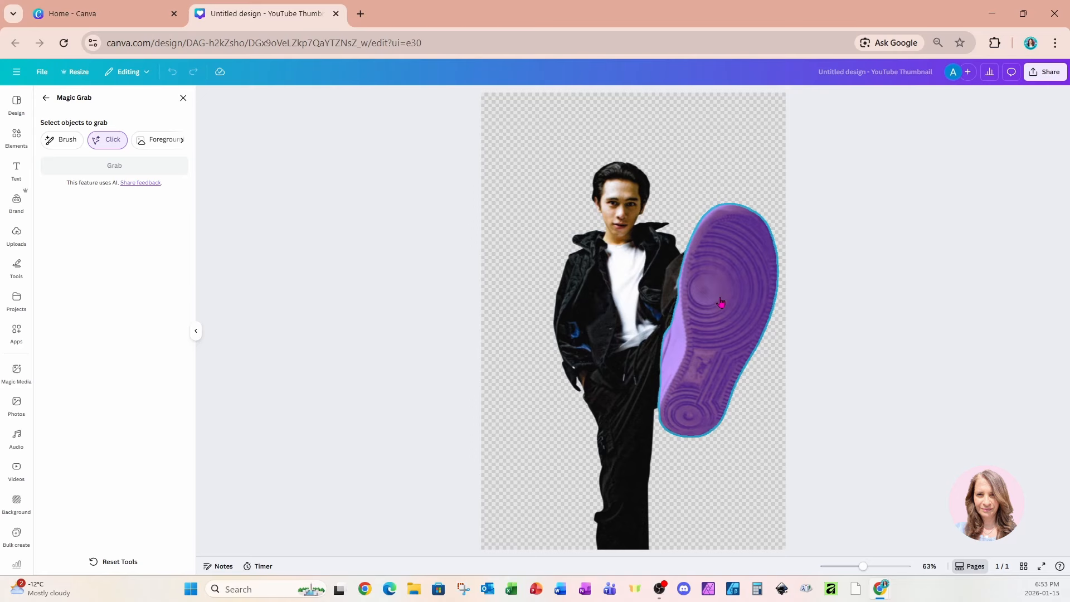
{"action": "left_click", "coordinate": [720, 301]}
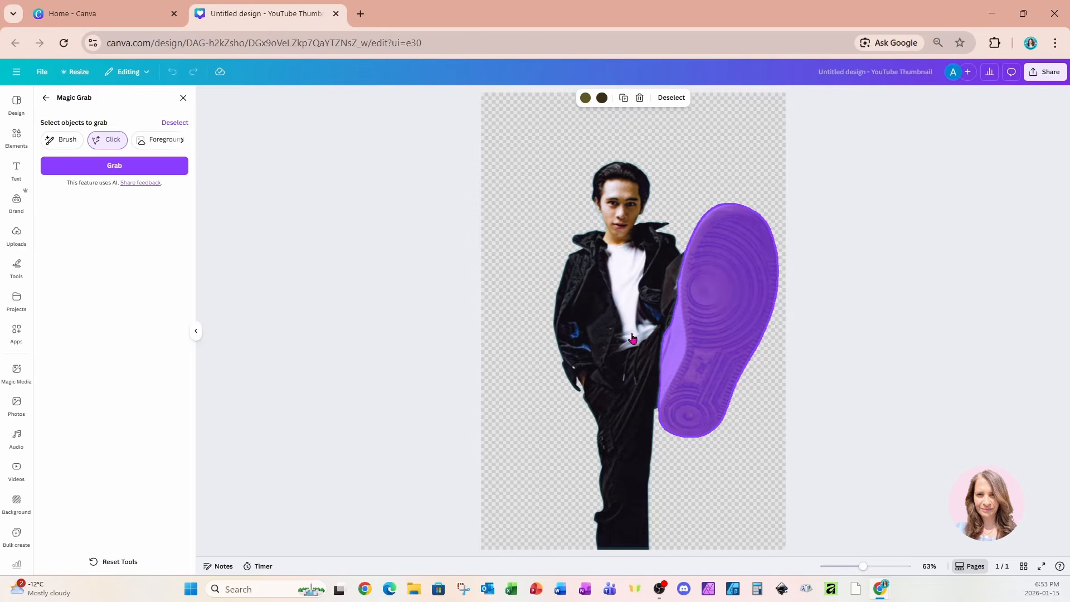
{"action": "left_click", "coordinate": [128, 170]}
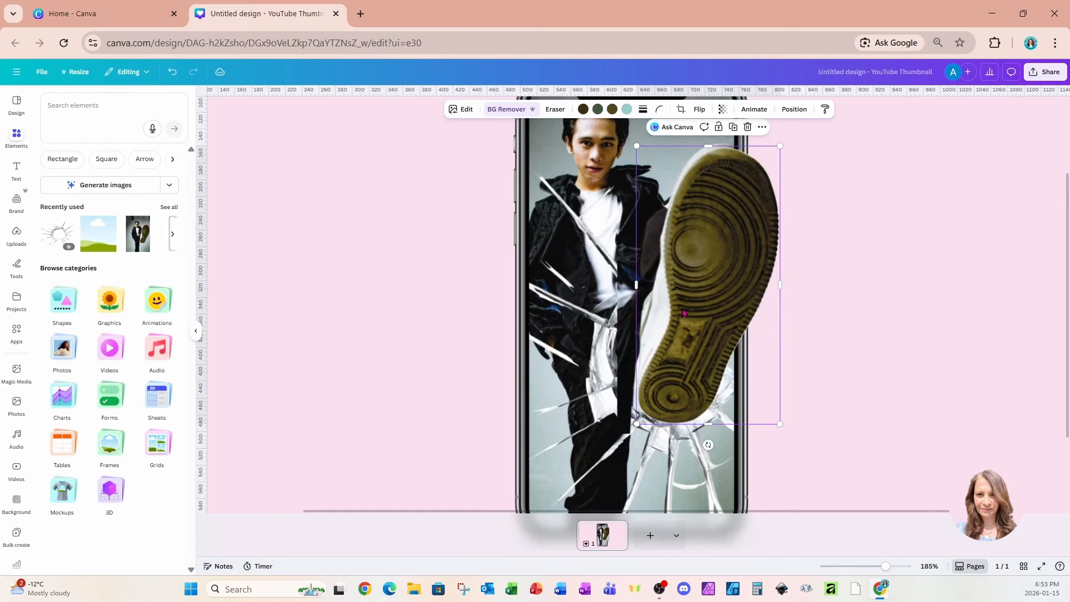
Move the grabbed shoe aside, delete the leftover cutout piece beneath it, and place the shoe back over the one in the photo.
{"action": "left_click_drag", "start_coordinate": [689, 307], "coordinate": [785, 315]}
{"action": "left_click", "coordinate": [663, 354]}
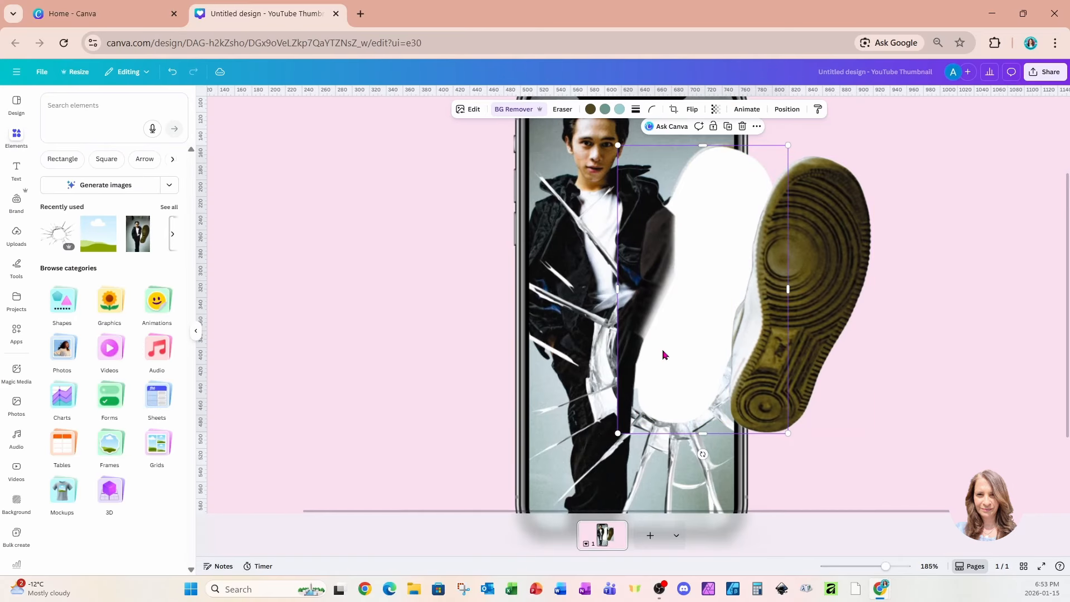
{"action": "key", "text": "Delete"}
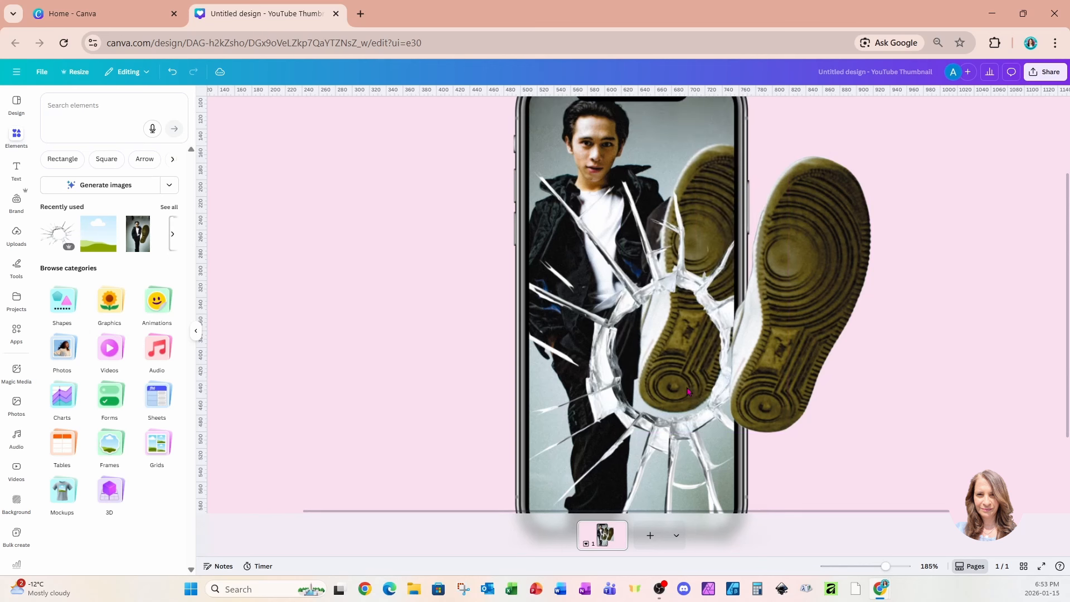
{"action": "left_click_drag", "start_coordinate": [862, 177], "coordinate": [769, 157]}
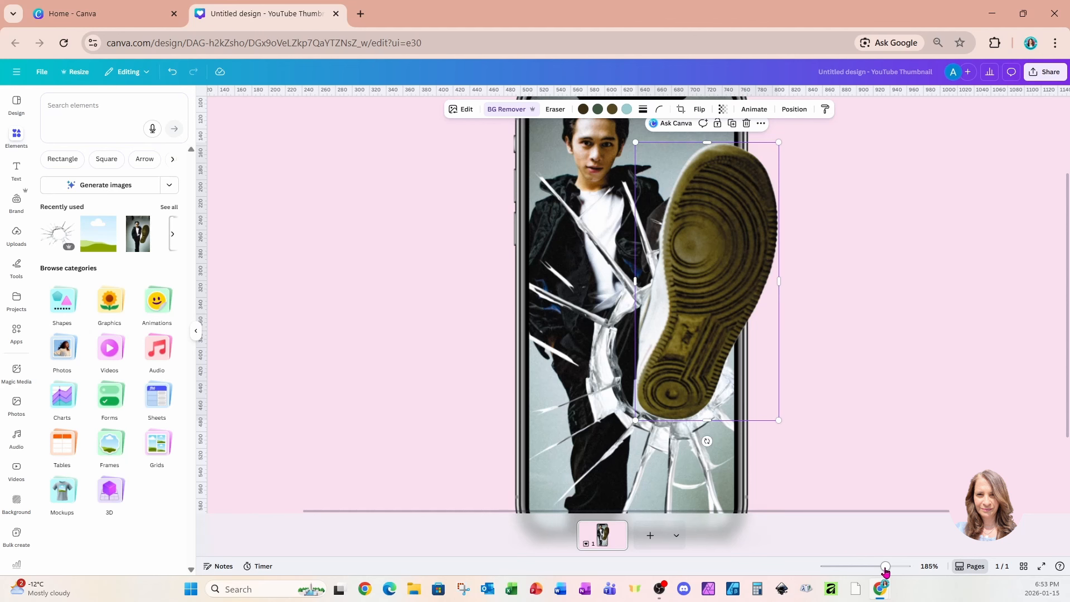
{"action": "left_click_drag", "start_coordinate": [885, 566], "coordinate": [877, 567]}
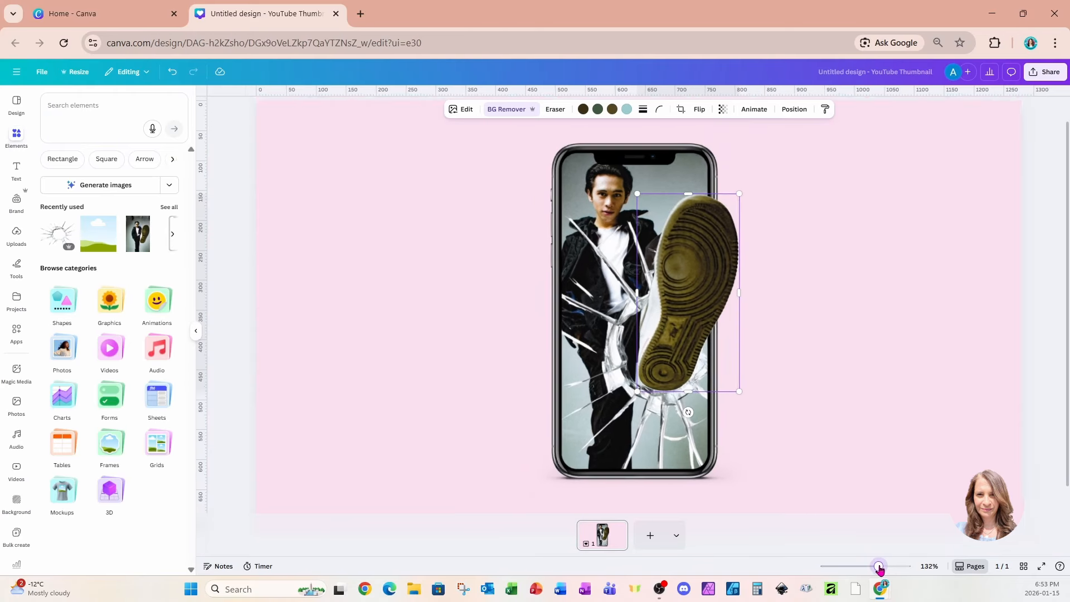
{"action": "left_click", "coordinate": [848, 449]}
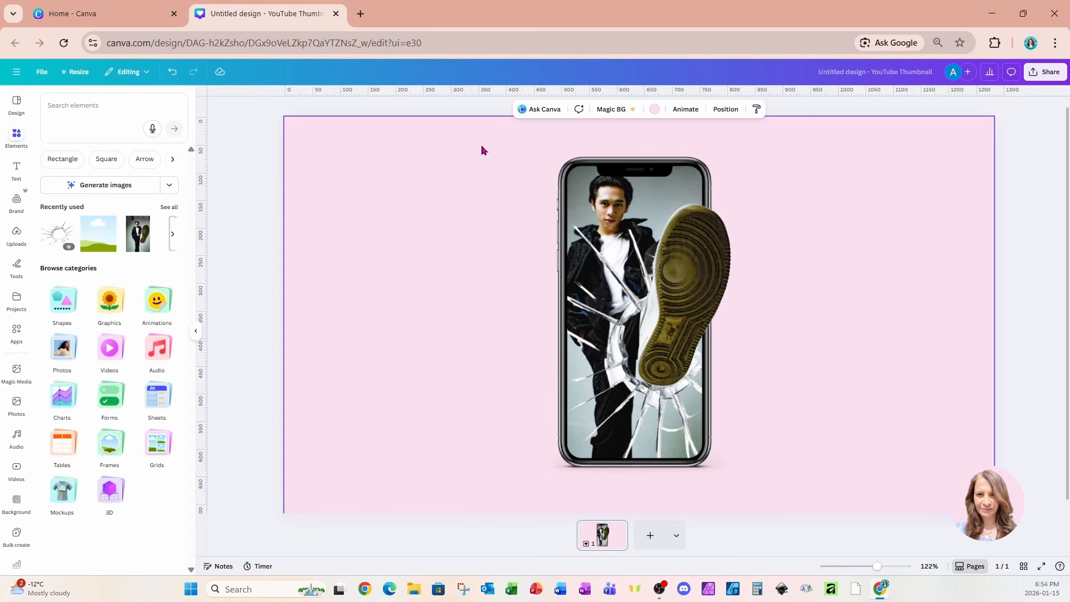
Select the whole phone composition and enlarge it proportionally to nearly fill the page height.
{"action": "left_click_drag", "start_coordinate": [473, 143], "coordinate": [858, 502]}
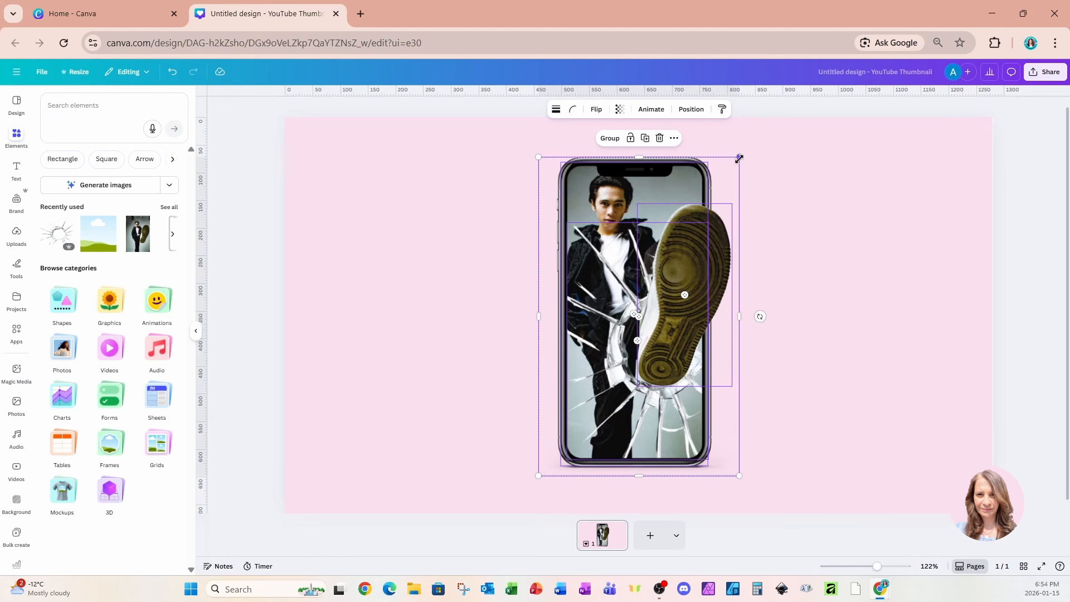
{"action": "left_click_drag", "start_coordinate": [739, 160], "coordinate": [788, 141]}
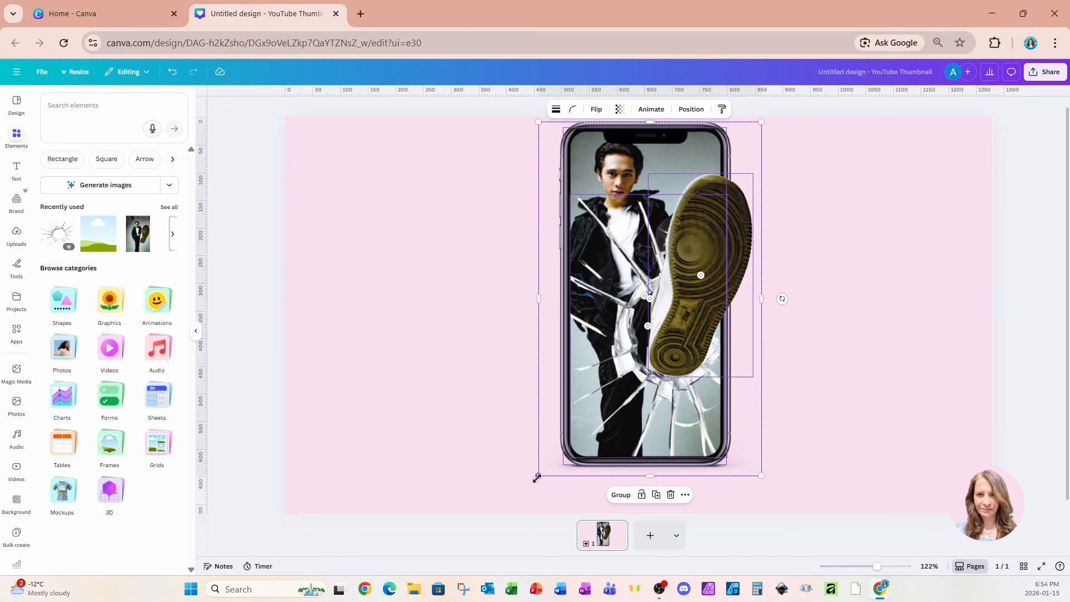
{"action": "left_click_drag", "start_coordinate": [536, 478], "coordinate": [513, 498]}
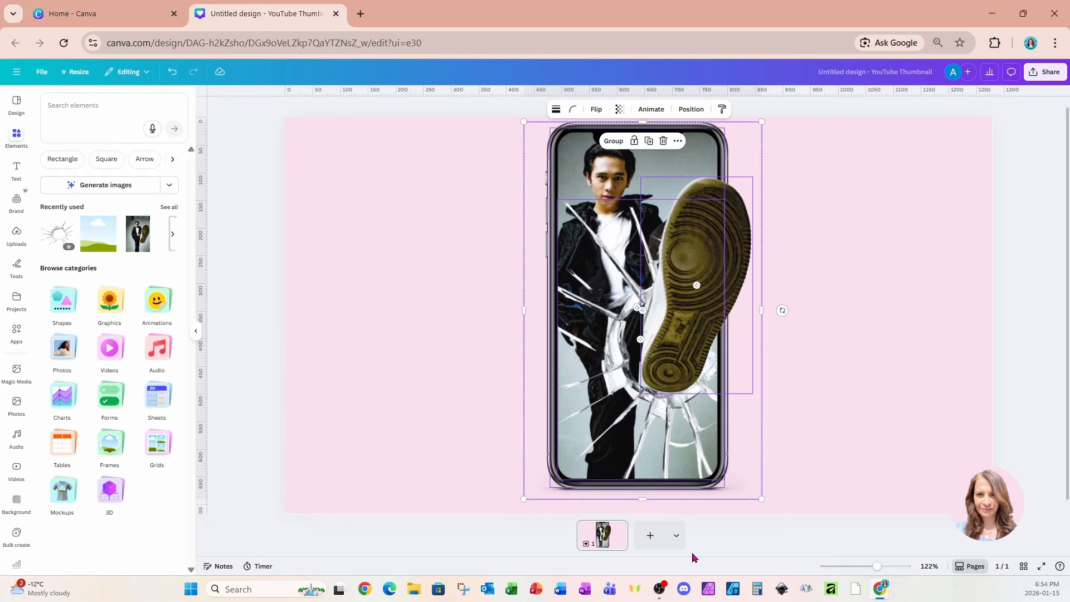
Duplicate the page and remove the background from the framed photo on the copy.
{"action": "left_click", "coordinate": [613, 541]}
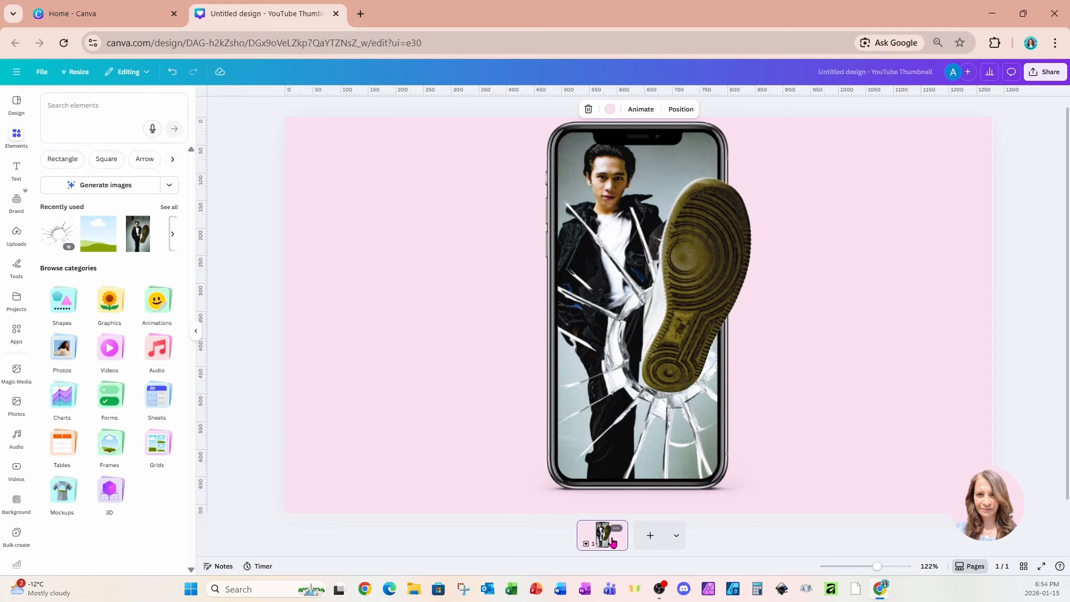
{"action": "key", "text": "ctrl+d"}
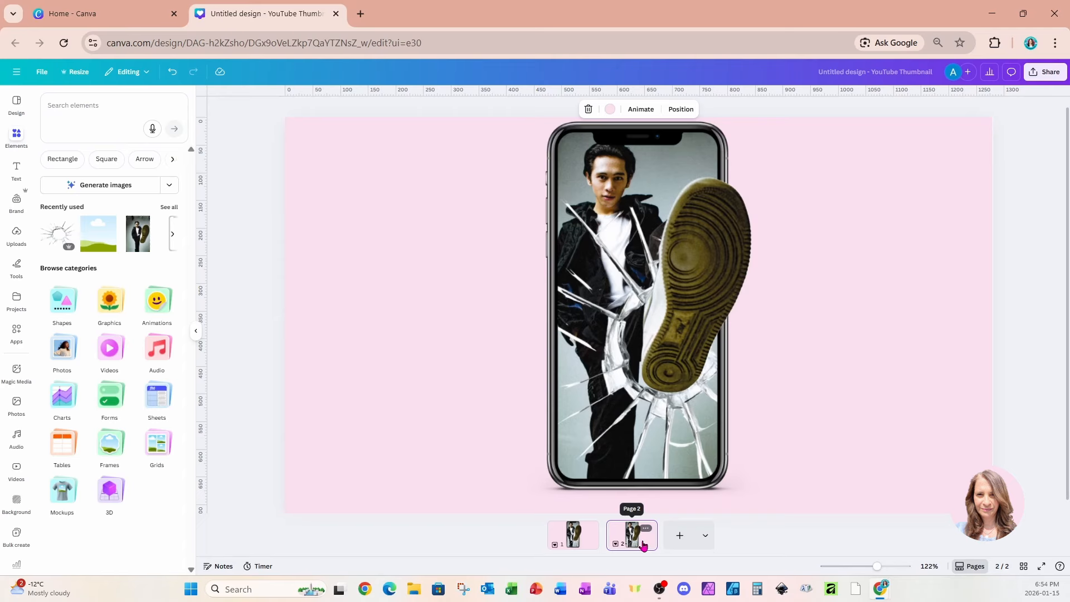
{"action": "left_click", "coordinate": [682, 110]}
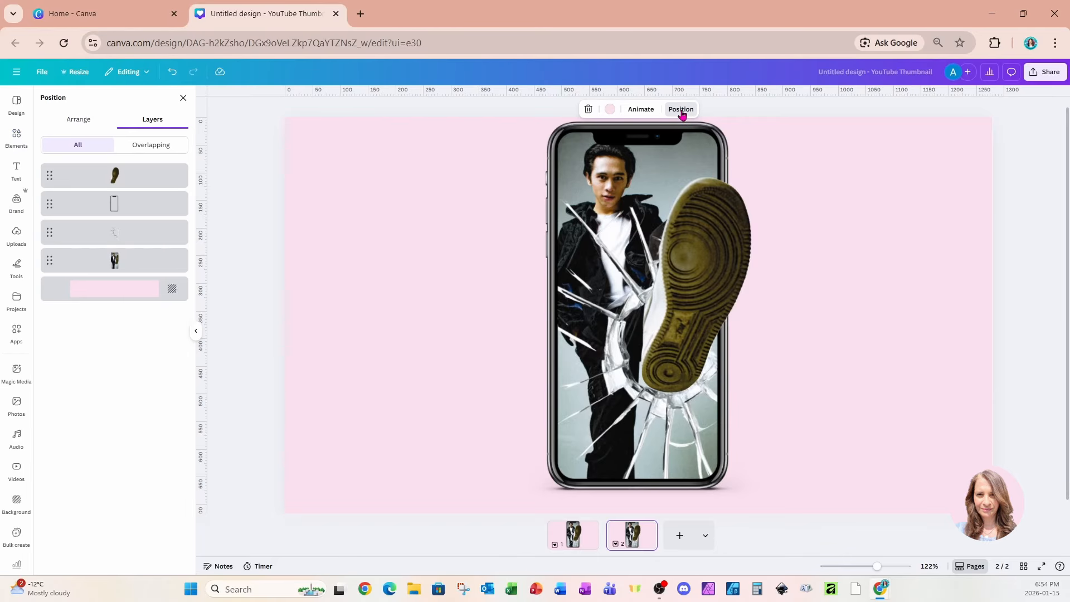
{"action": "left_click", "coordinate": [84, 265]}
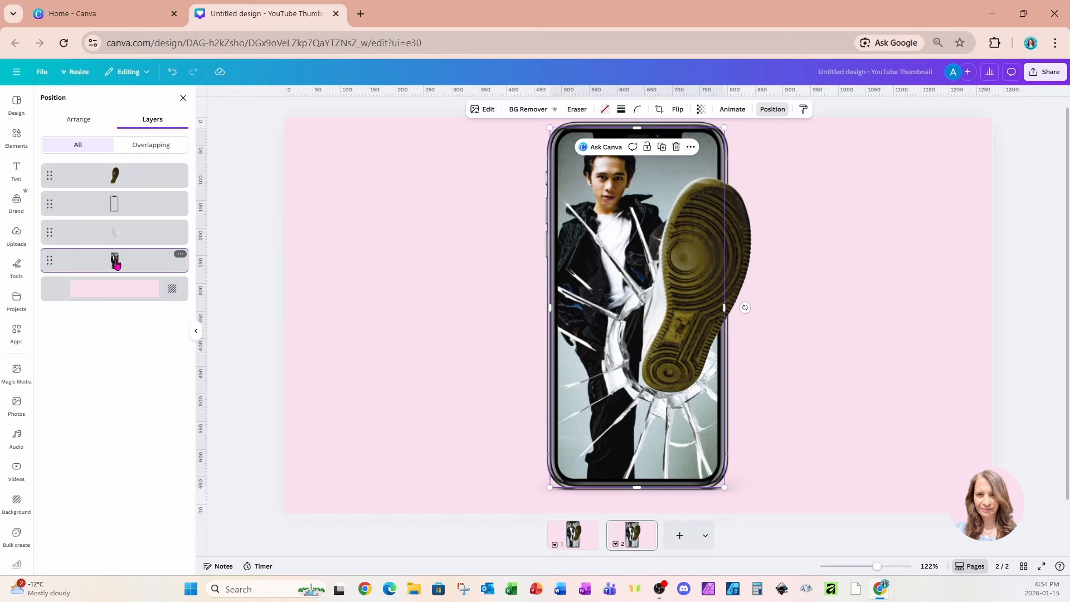
{"action": "left_click", "coordinate": [524, 111]}
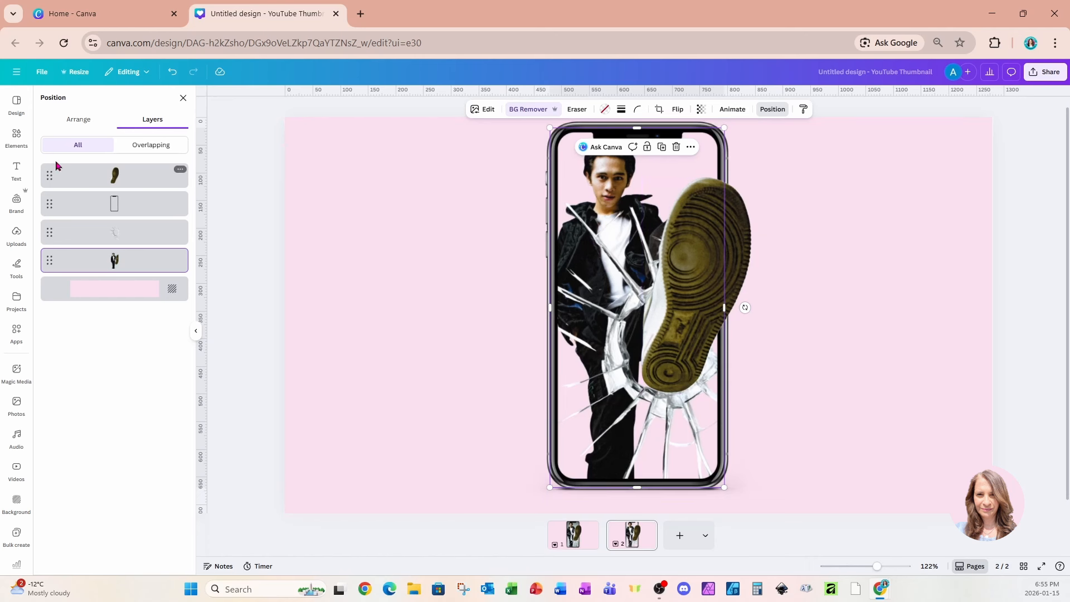
Search the elements for "iphone screen" photos and add the one showing a phone with a blue home screen on dark stone.
{"action": "left_click", "coordinate": [16, 136]}
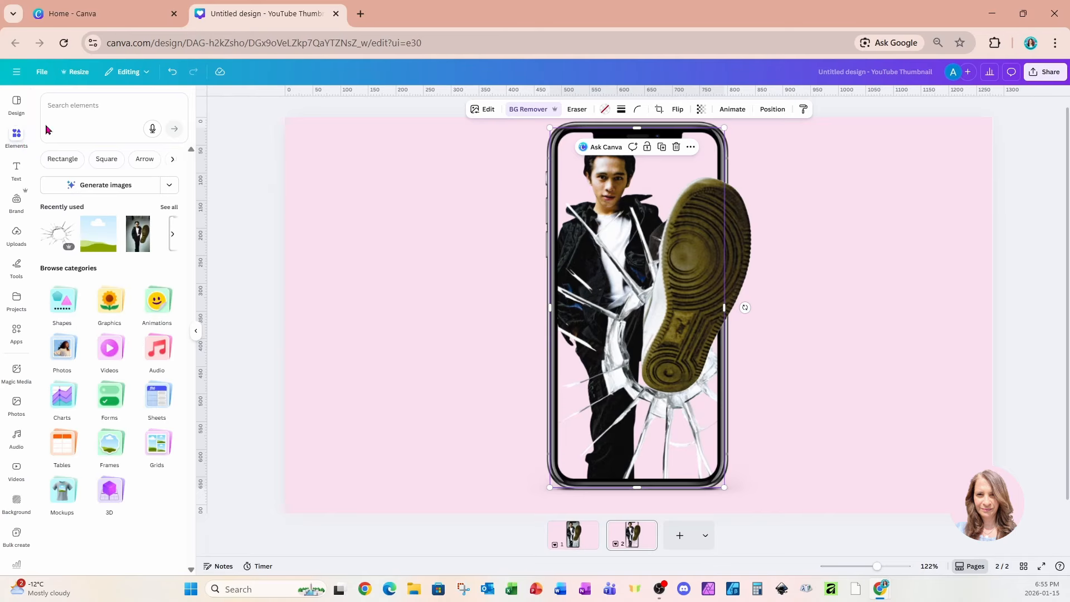
{"action": "left_click", "coordinate": [78, 107]}
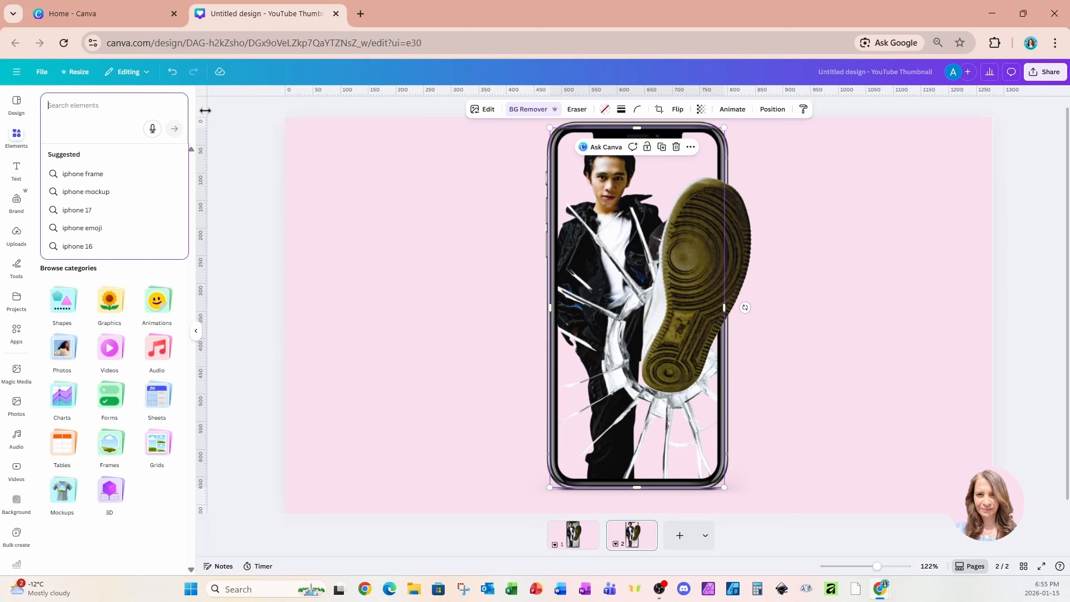
{"action": "type", "text": "iphone sc"}
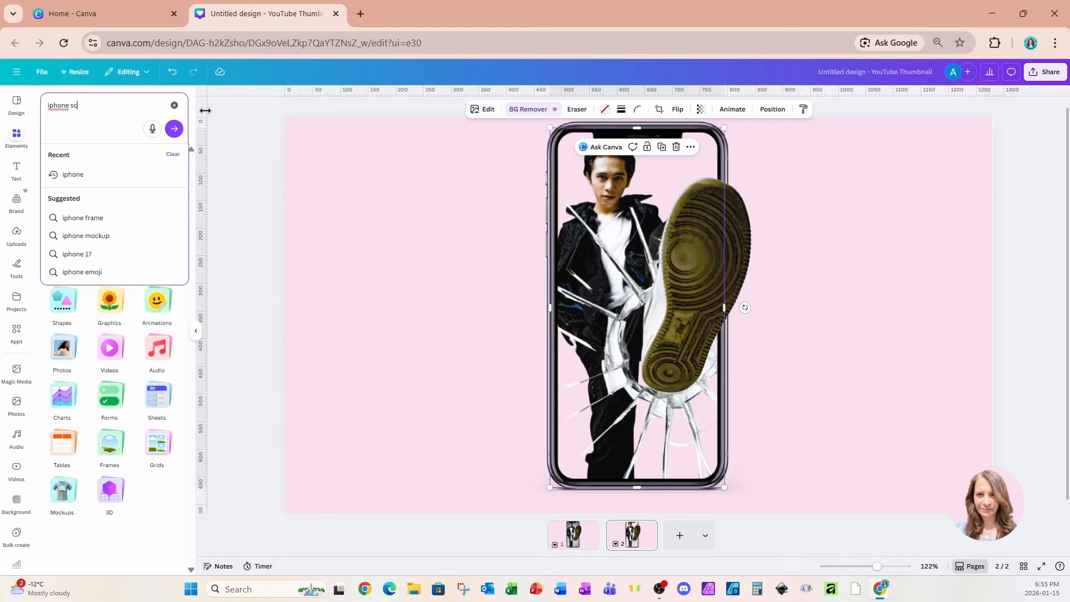
{"action": "type", "text": "reen"}
{"action": "key", "text": "Return"}
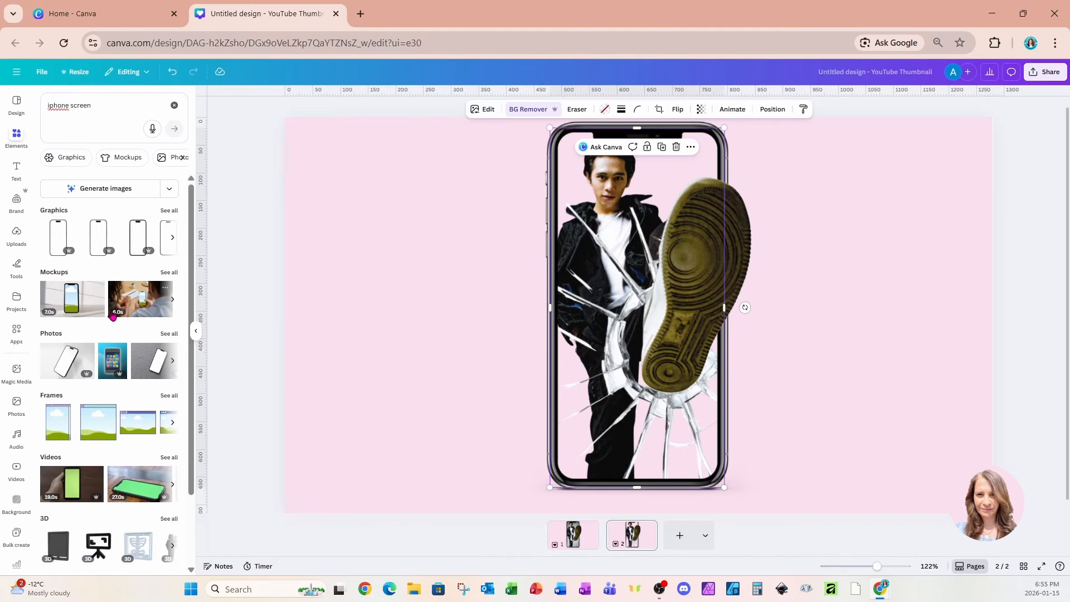
{"action": "left_click", "coordinate": [166, 335]}
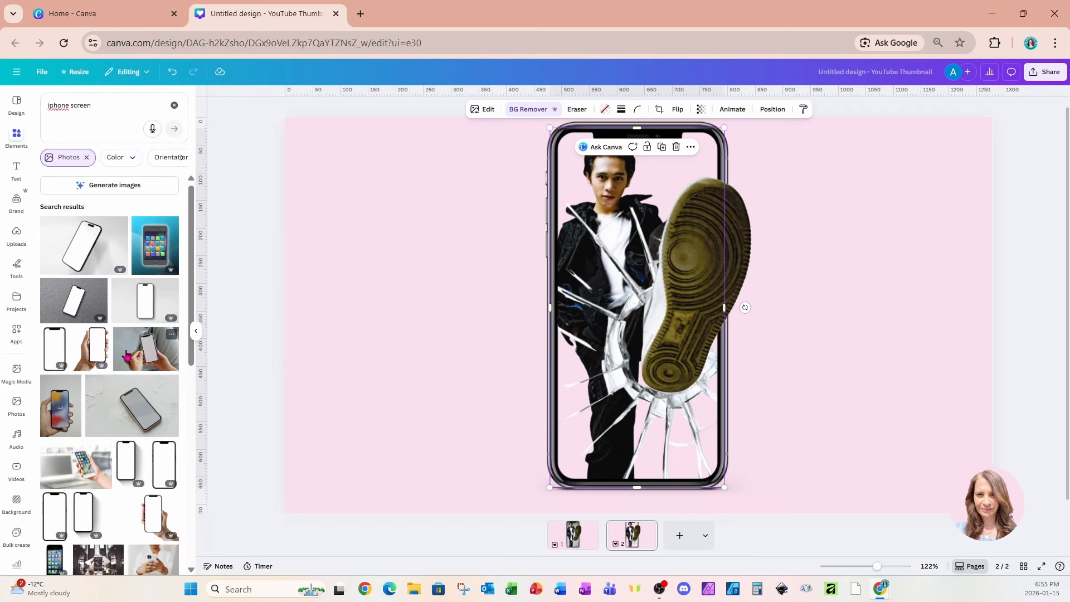
{"action": "scroll", "coordinate": [123, 403], "scroll_direction": "down", "scroll_amount": 3}
{"action": "left_click", "coordinate": [123, 402]}
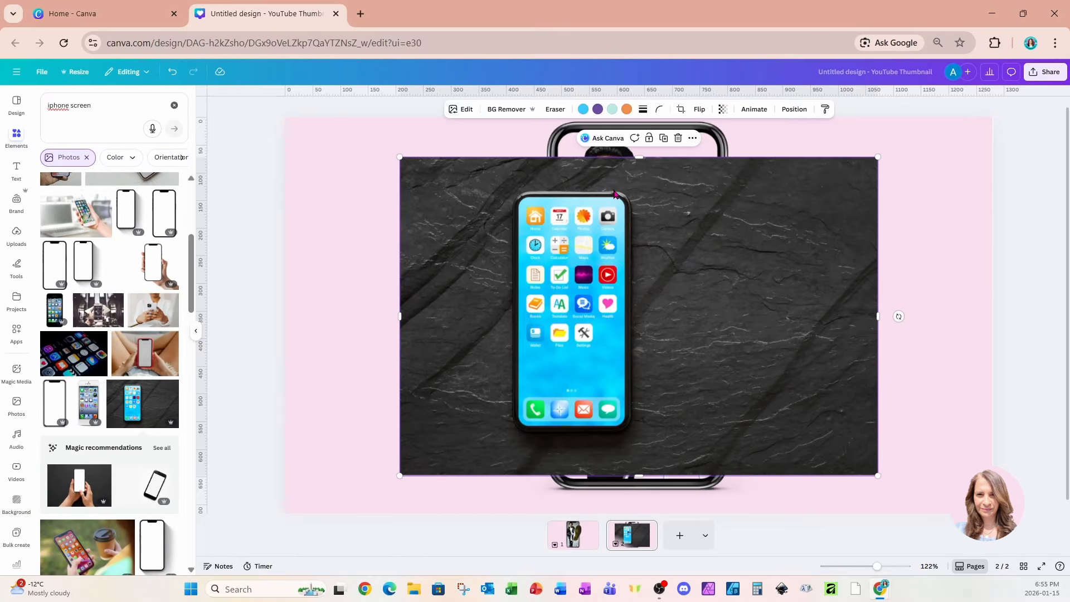
Remove the background from the blue home-screen phone photo and crop its empty sides close to the phone.
{"action": "left_click", "coordinate": [502, 110]}
{"action": "left_click_drag", "start_coordinate": [877, 318], "coordinate": [641, 317]}
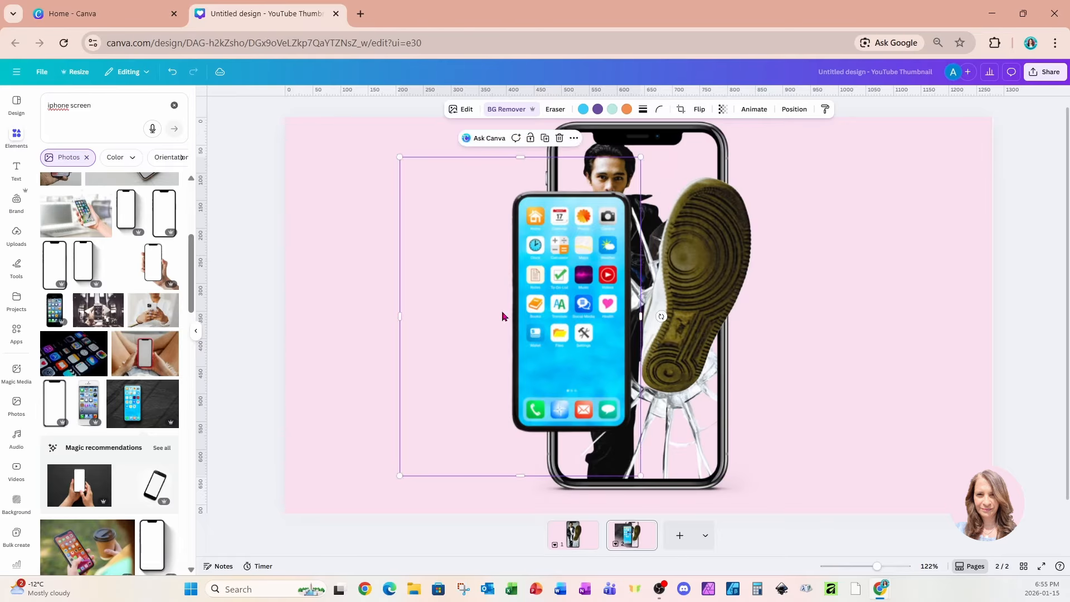
{"action": "left_click_drag", "start_coordinate": [401, 317], "coordinate": [497, 316]}
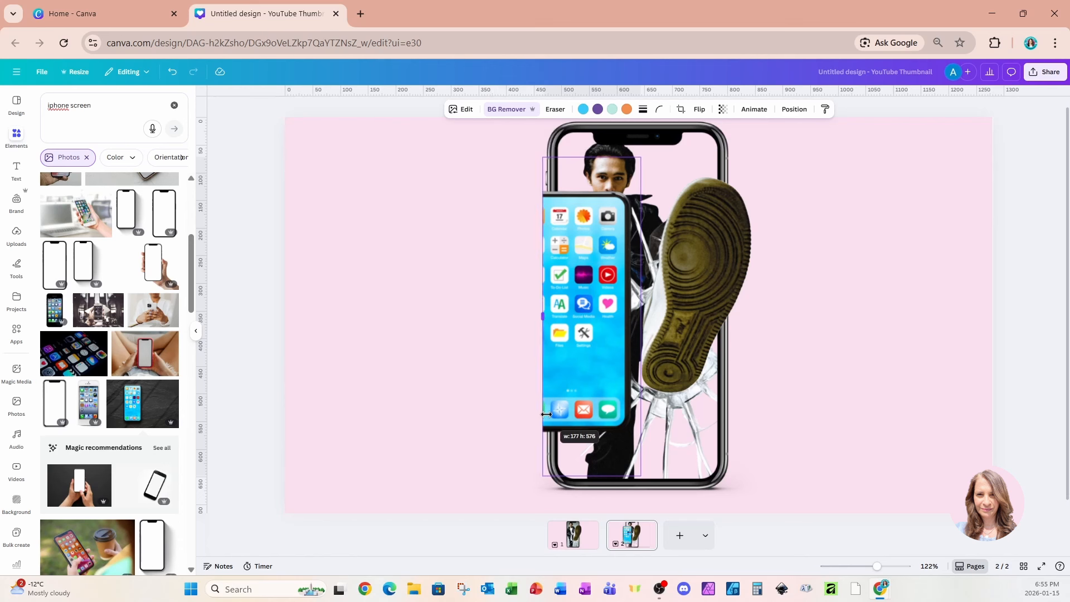
Enlarge the home-screen phone cutout proportionally and align it over the original phone frame.
{"action": "left_click_drag", "start_coordinate": [511, 459], "coordinate": [551, 404]}
{"action": "left_click_drag", "start_coordinate": [683, 419], "coordinate": [774, 560]}
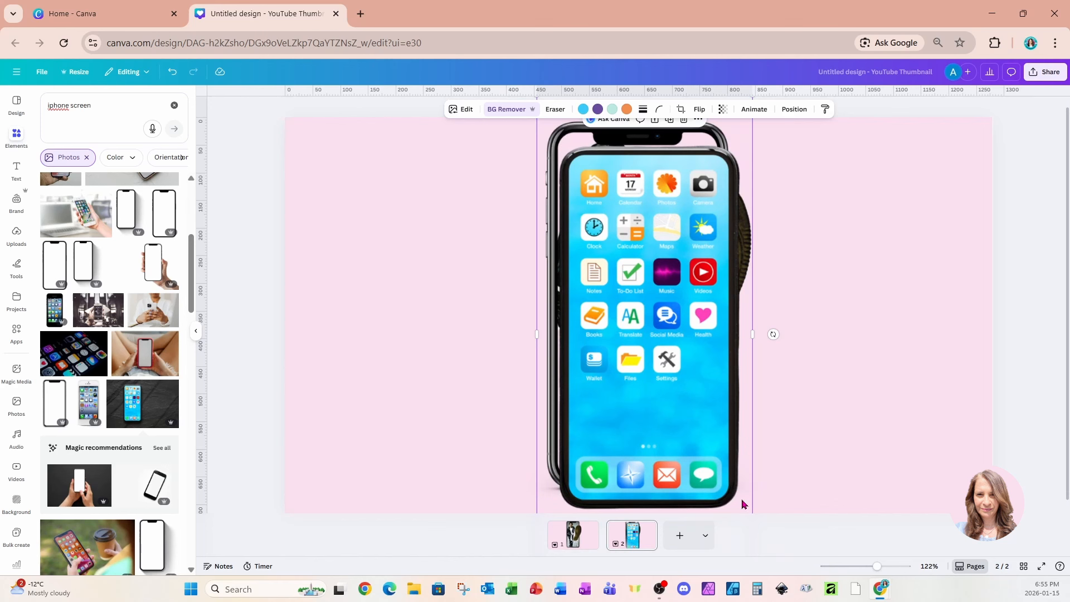
{"action": "left_click_drag", "start_coordinate": [743, 506], "coordinate": [725, 472]}
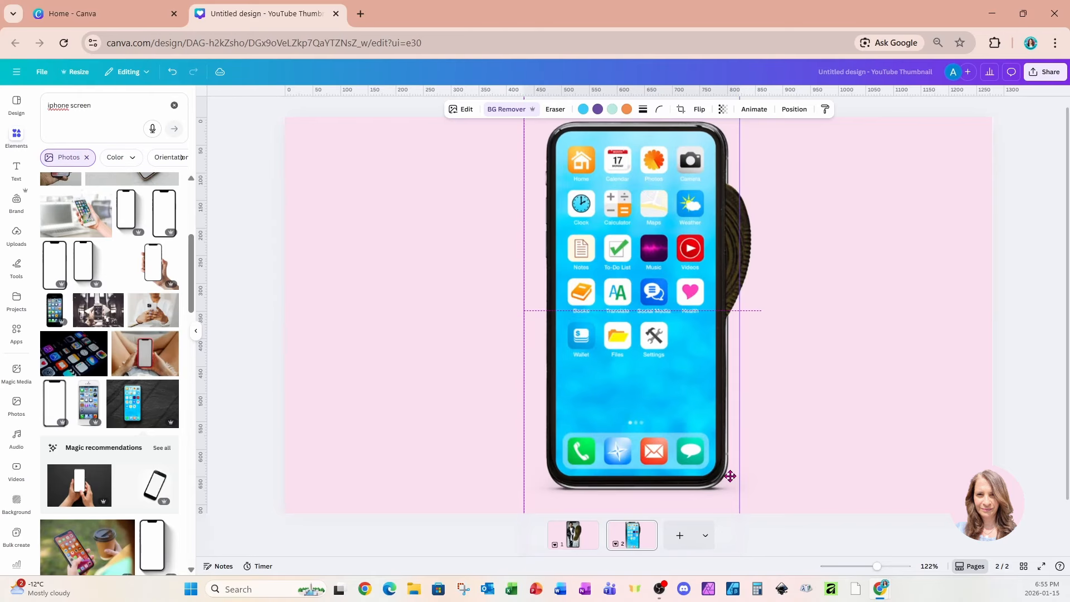
Move the home-screen phone layer behind the man, directly above the pink page background.
{"action": "left_click", "coordinate": [794, 110]}
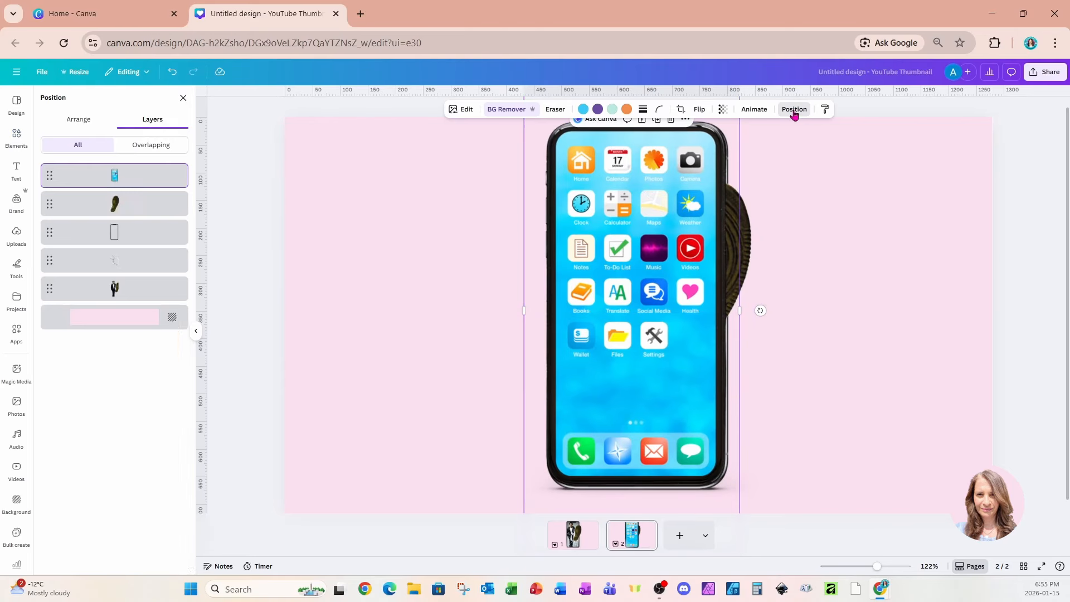
{"action": "left_click_drag", "start_coordinate": [121, 187], "coordinate": [124, 305]}
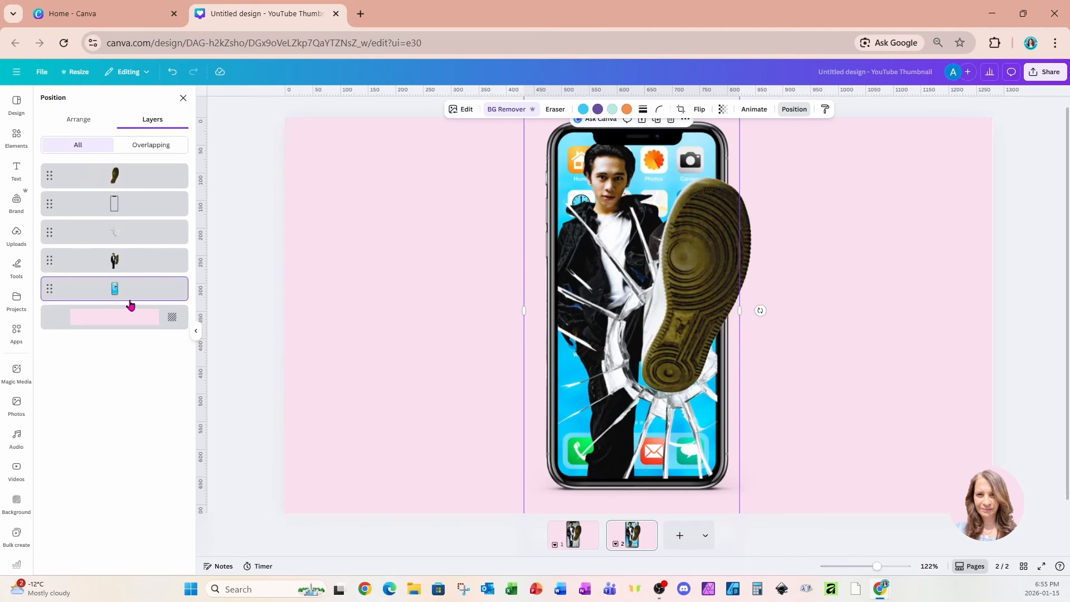
{"action": "left_click", "coordinate": [887, 348]}
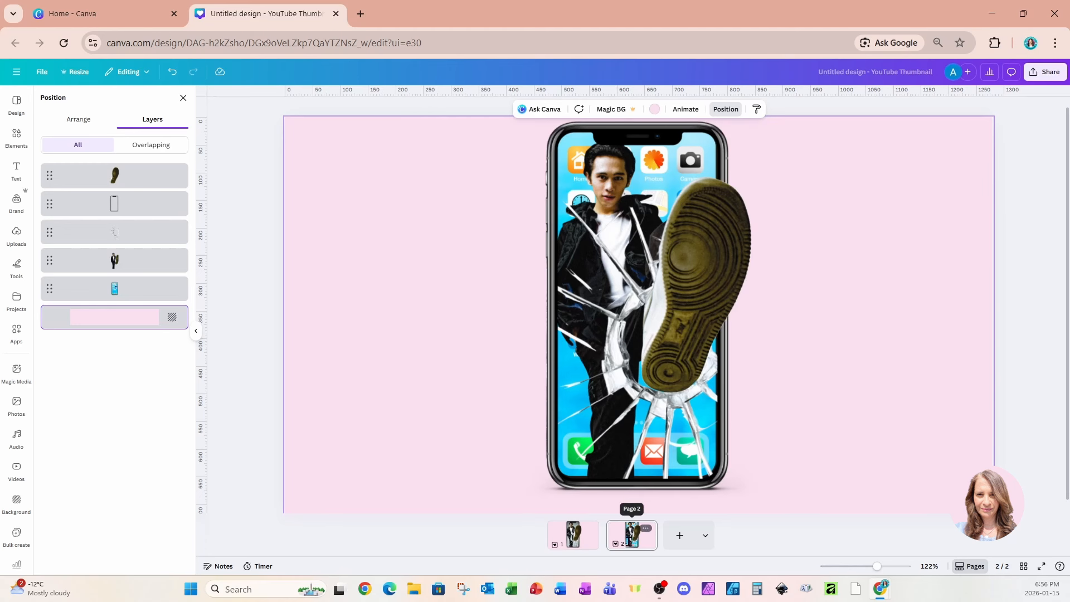
Duplicate page 2 and add the recently used photo of a street with red brick buildings to the copy.
{"action": "left_click", "coordinate": [625, 542]}
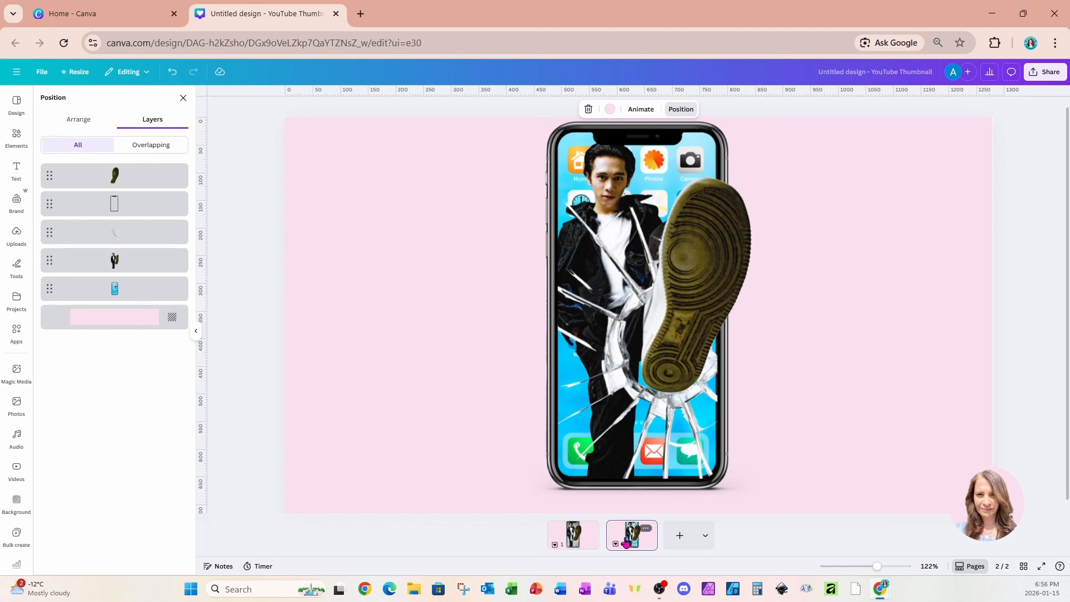
{"action": "key", "text": "ctrl+d"}
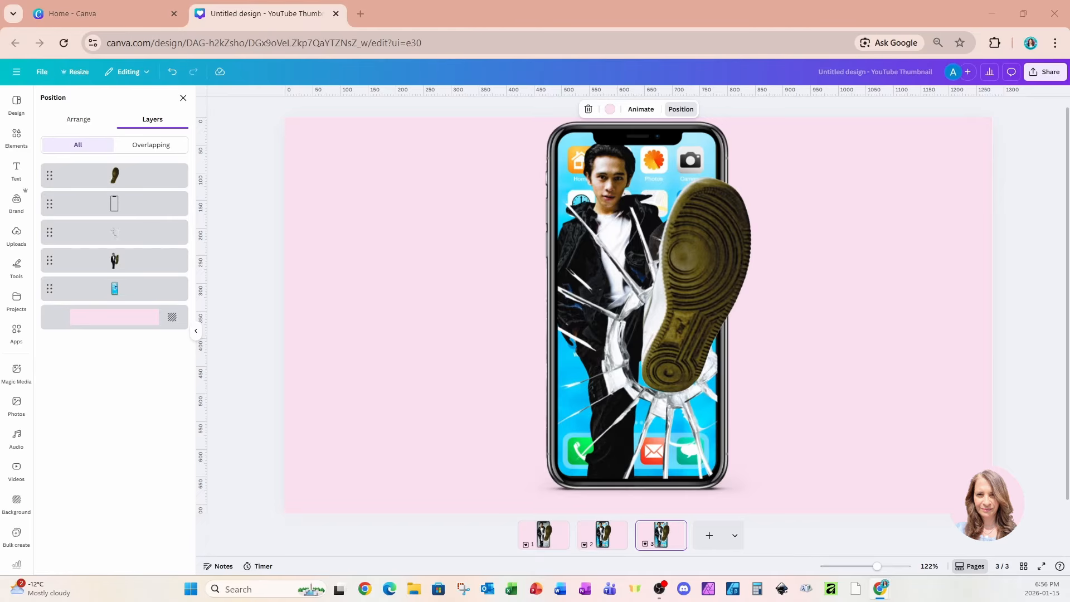
{"action": "left_click", "coordinate": [22, 145]}
{"action": "left_click", "coordinate": [175, 105]}
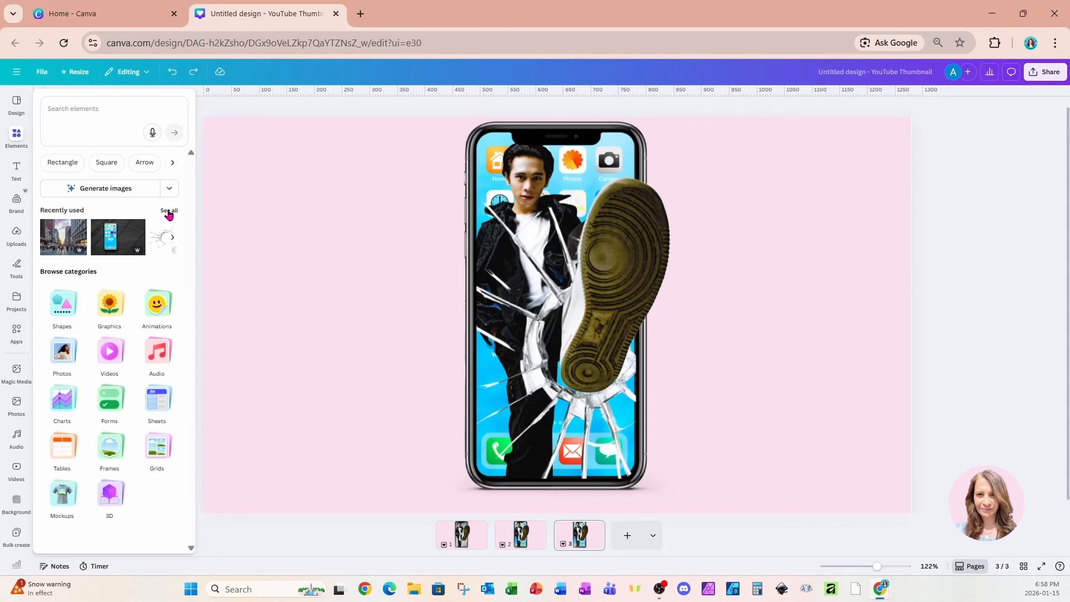
{"action": "left_click", "coordinate": [168, 215]}
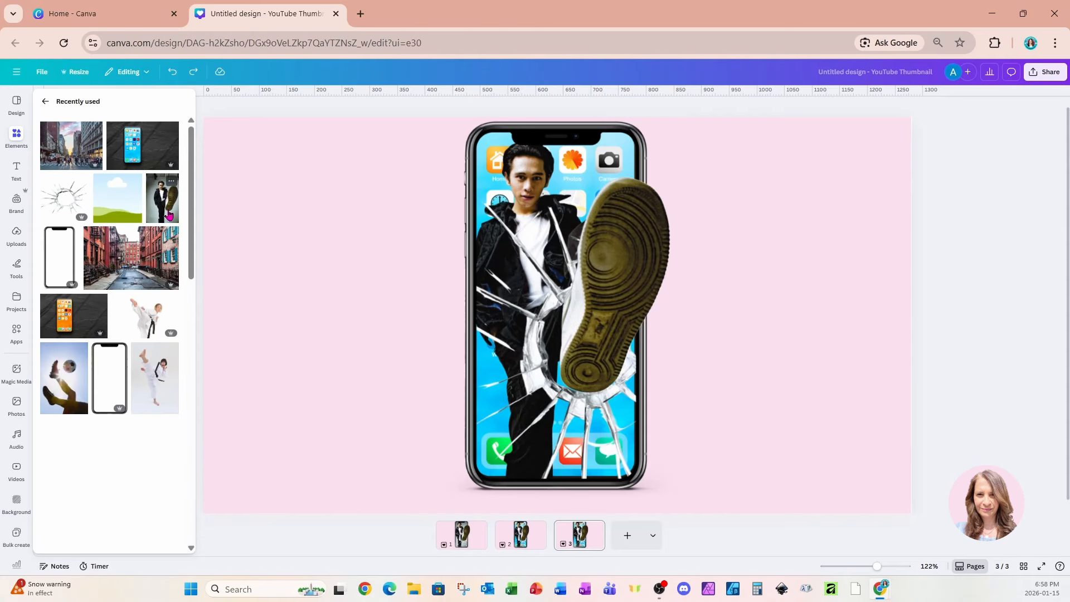
{"action": "left_click", "coordinate": [125, 282]}
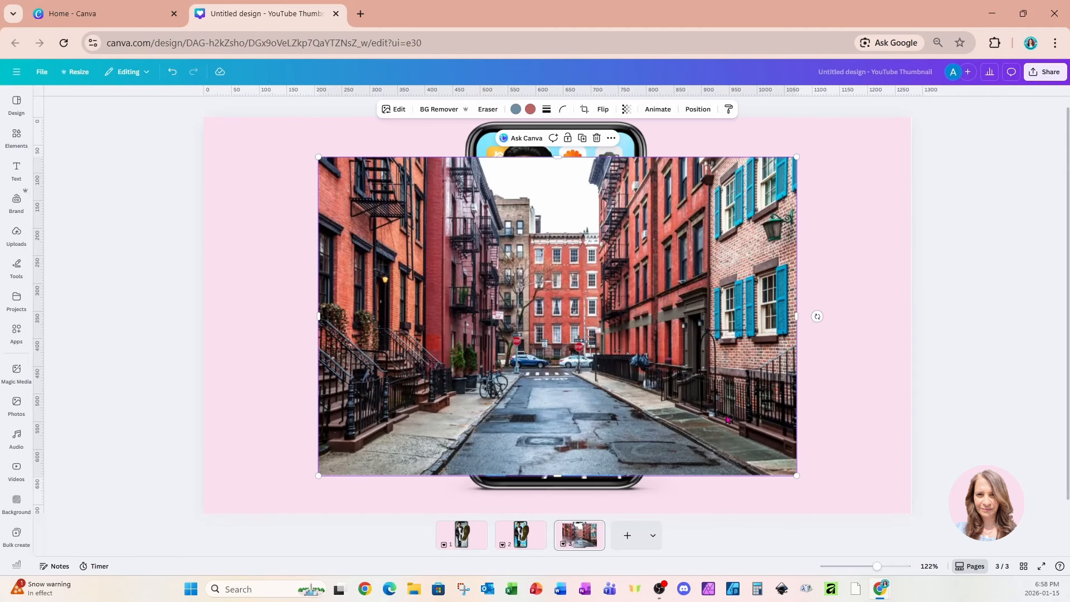
Position the street photo over the phone, extend it to the screen's height, and crop both sides to the phone's width.
{"action": "left_click_drag", "start_coordinate": [728, 419], "coordinate": [727, 390]}
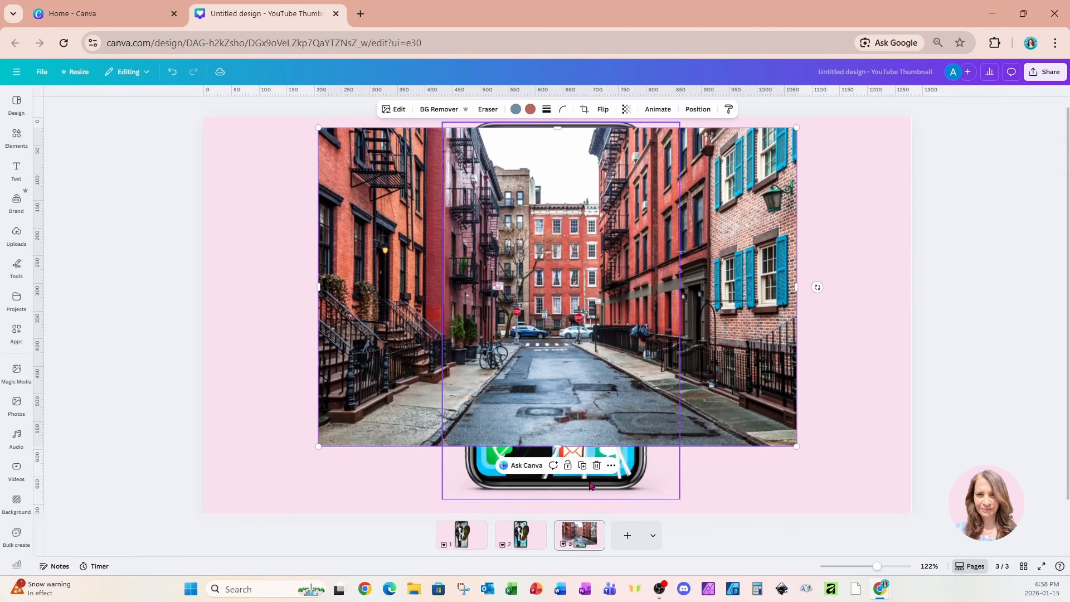
{"action": "left_click_drag", "start_coordinate": [558, 445], "coordinate": [554, 479]}
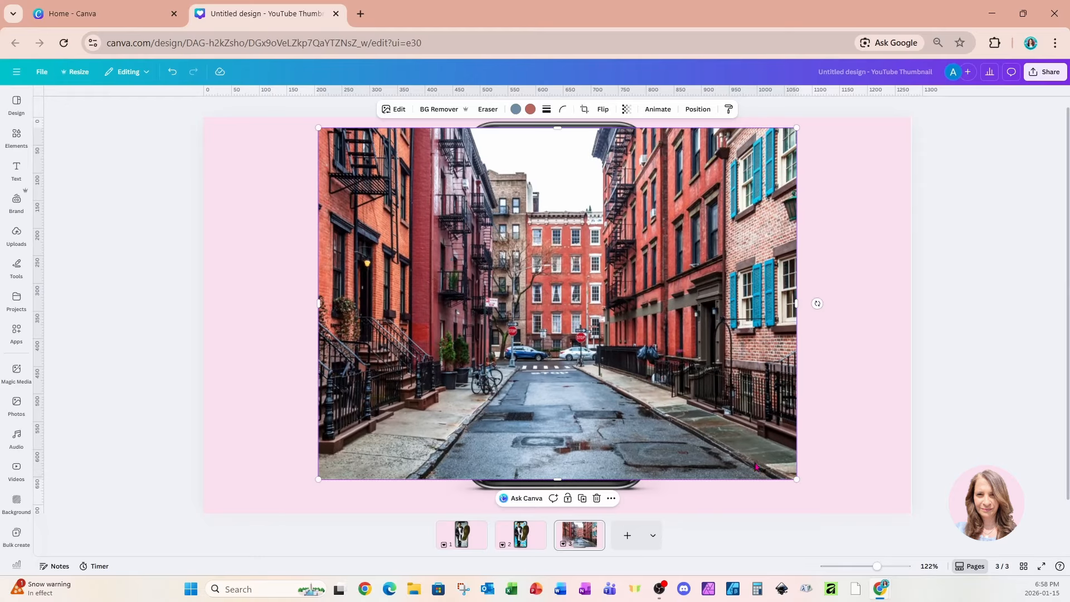
{"action": "left_click_drag", "start_coordinate": [756, 466], "coordinate": [728, 468]}
{"action": "left_click_drag", "start_coordinate": [713, 468], "coordinate": [693, 466]}
{"action": "left_click_drag", "start_coordinate": [488, 132], "coordinate": [488, 128]}
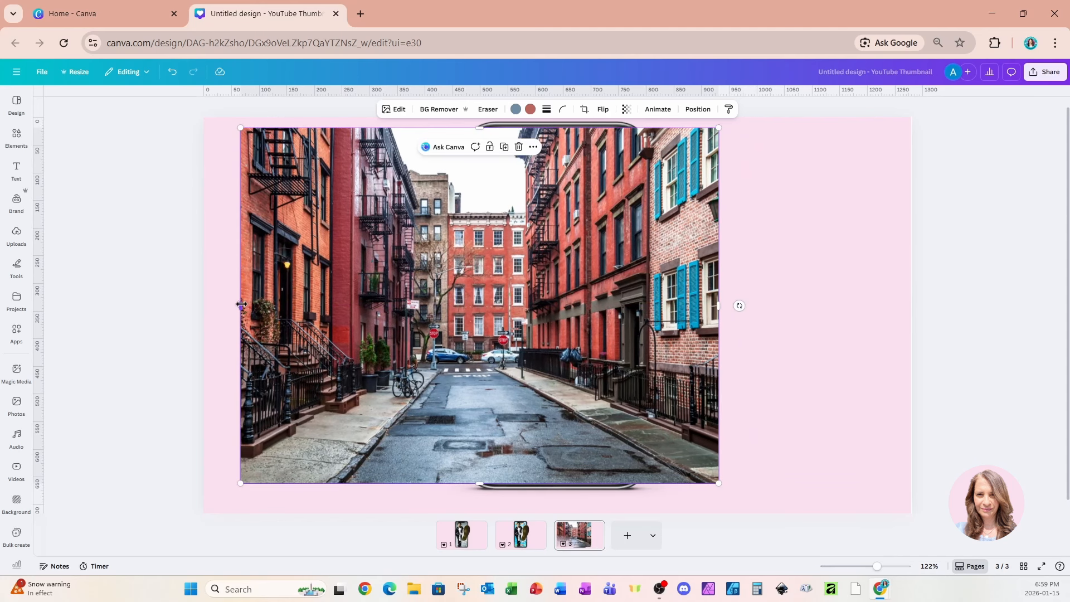
{"action": "left_click_drag", "start_coordinate": [241, 305], "coordinate": [469, 310]}
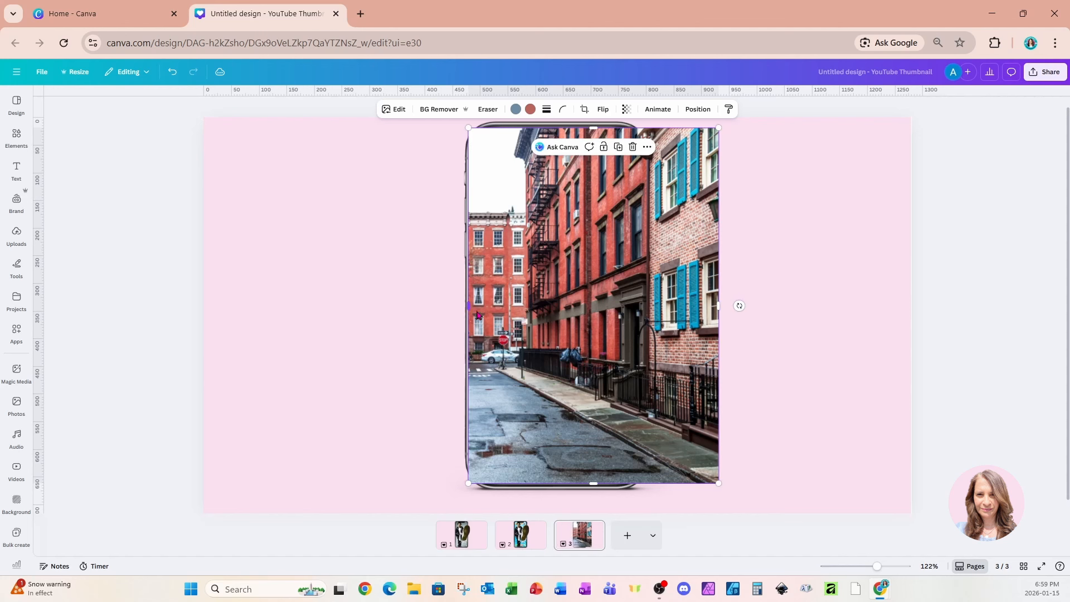
{"action": "left_click_drag", "start_coordinate": [719, 306], "coordinate": [644, 314]}
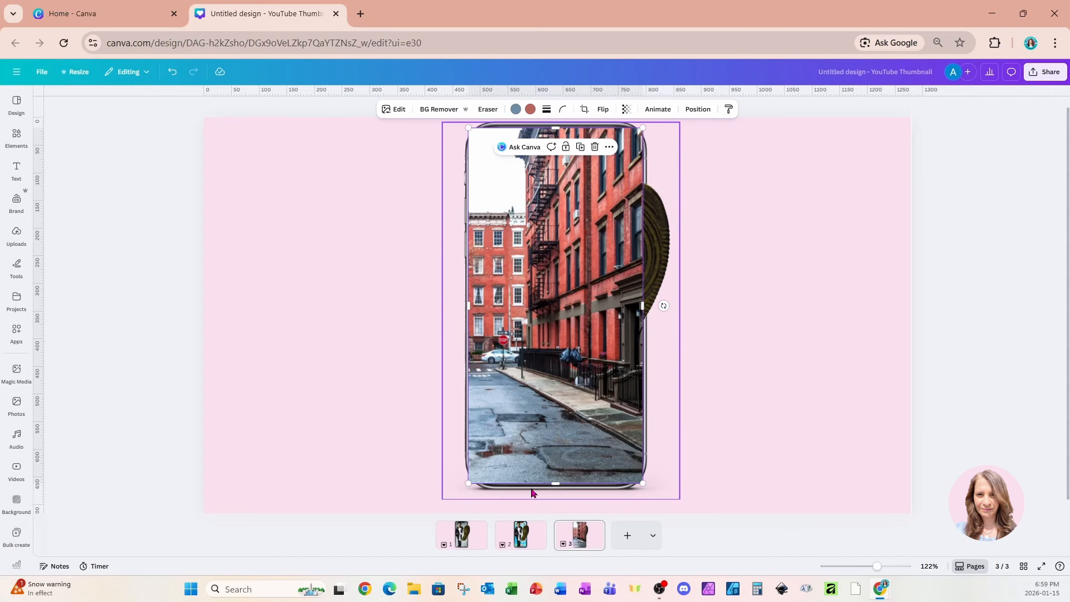
Set the street photo's corner rounding to 33 and move its layer behind the man, just above the home-screen phone.
{"action": "left_click", "coordinate": [563, 109]}
{"action": "left_click_drag", "start_coordinate": [516, 148], "coordinate": [538, 150]}
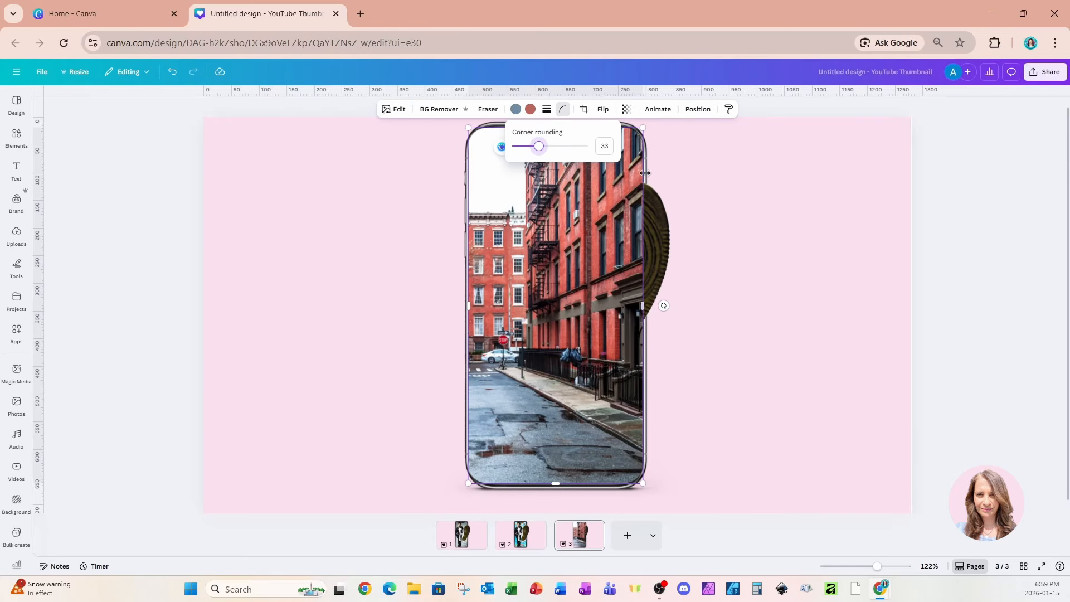
{"action": "left_click", "coordinate": [697, 109]}
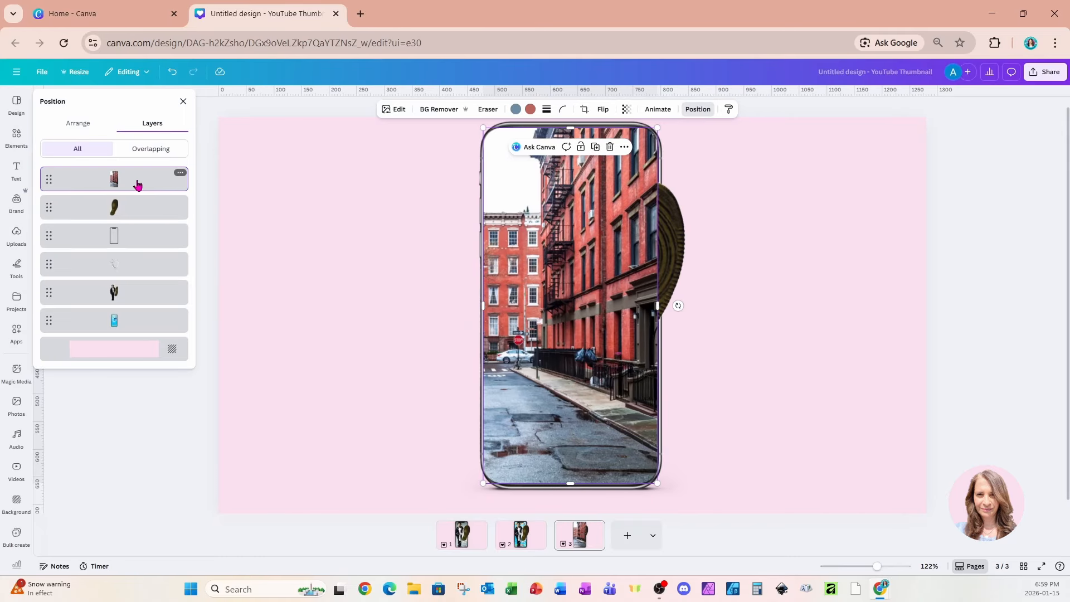
{"action": "left_click_drag", "start_coordinate": [138, 185], "coordinate": [132, 310]}
{"action": "left_click", "coordinate": [830, 369]}
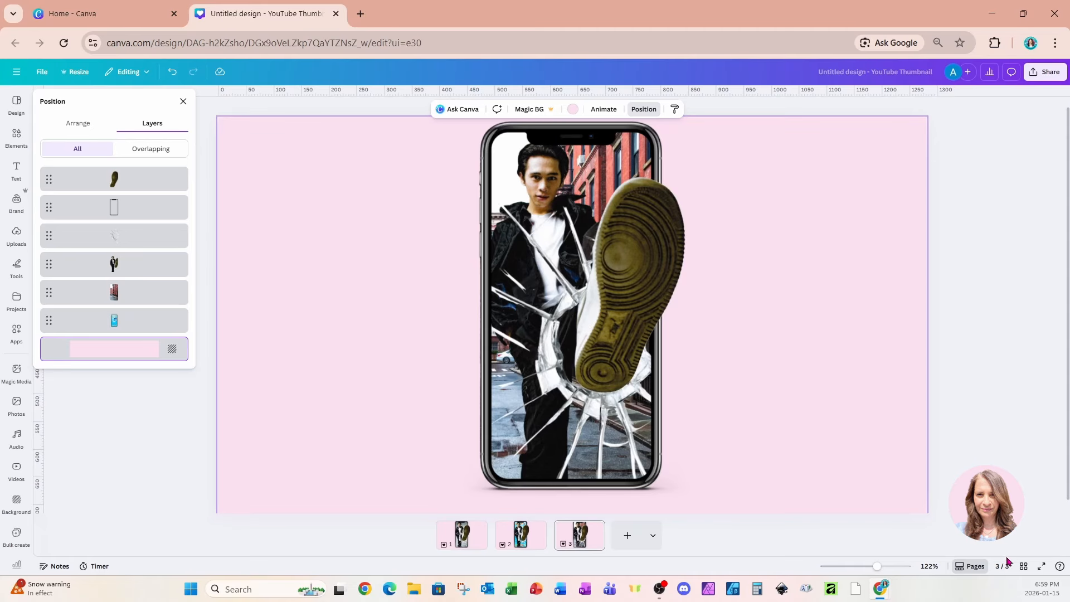
{"action": "left_click", "coordinate": [1023, 567]}
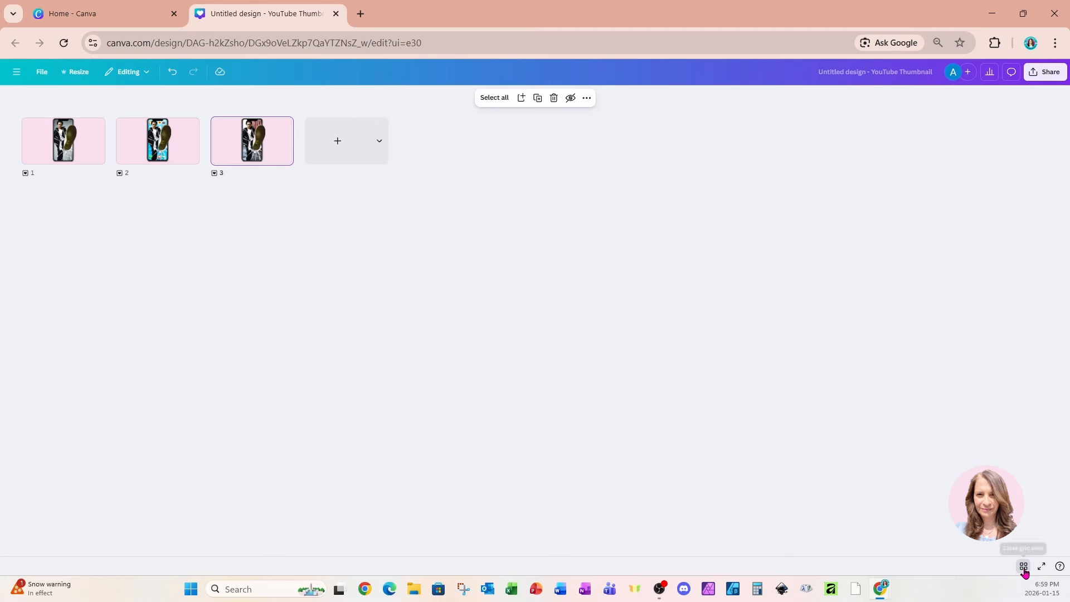
{"action": "left_click", "coordinate": [1023, 566]}
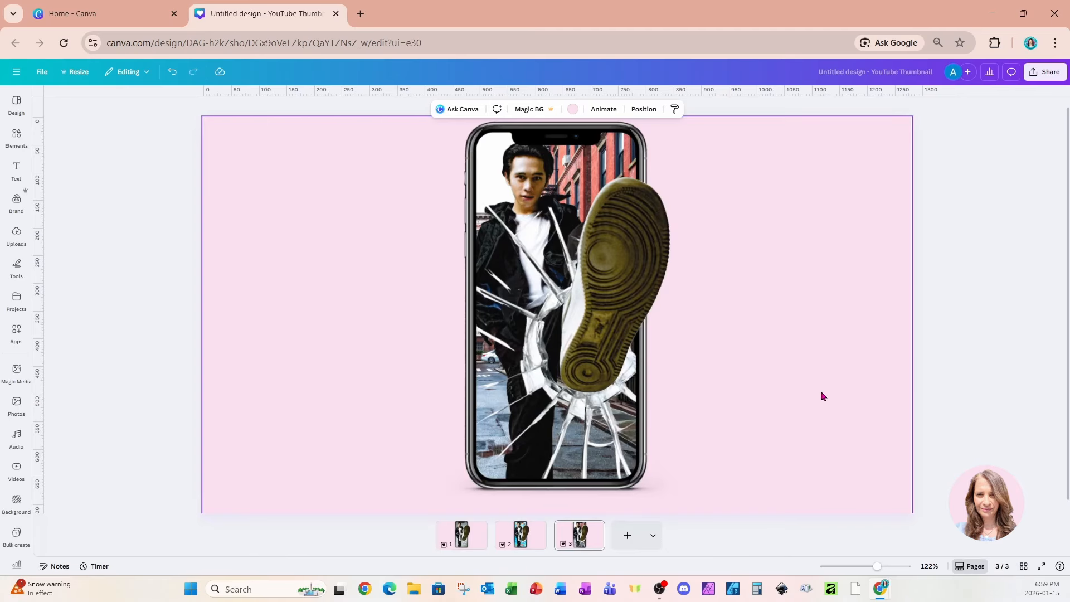